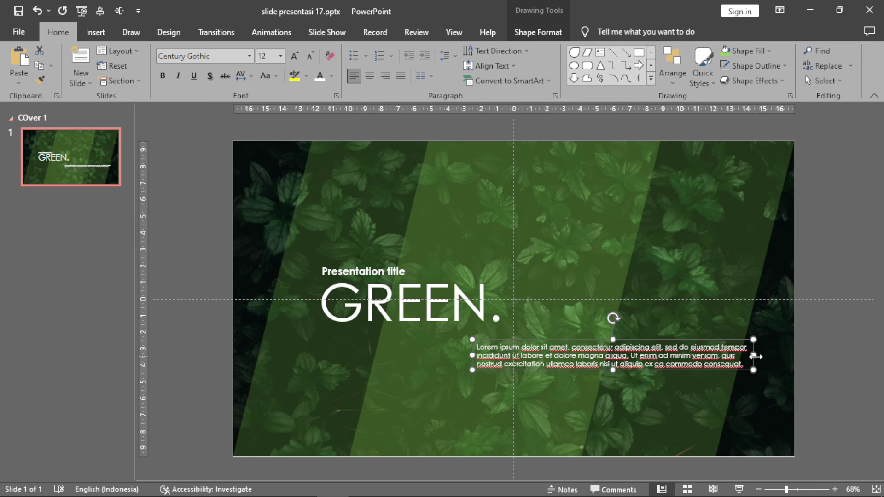
Narrow the Lorem ipsum text box, try justified and centered text, and return the paragraph to left alignment
drag(753, 355, 661, 355)
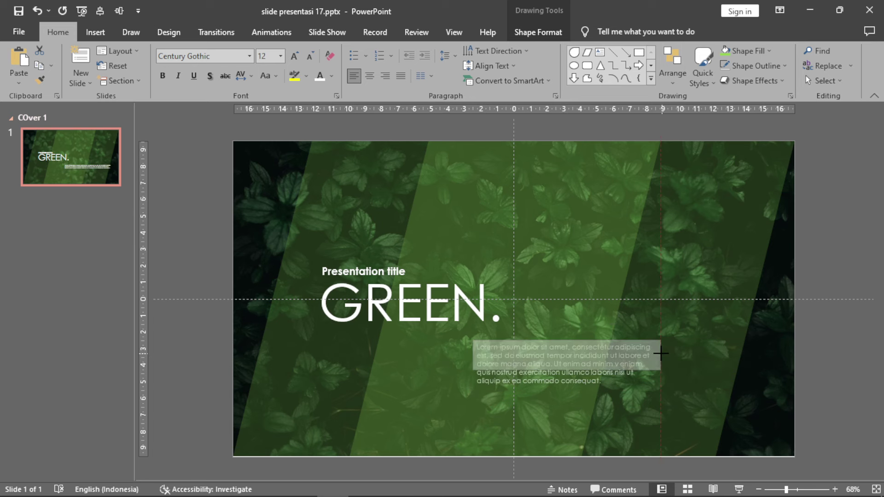
click(400, 76)
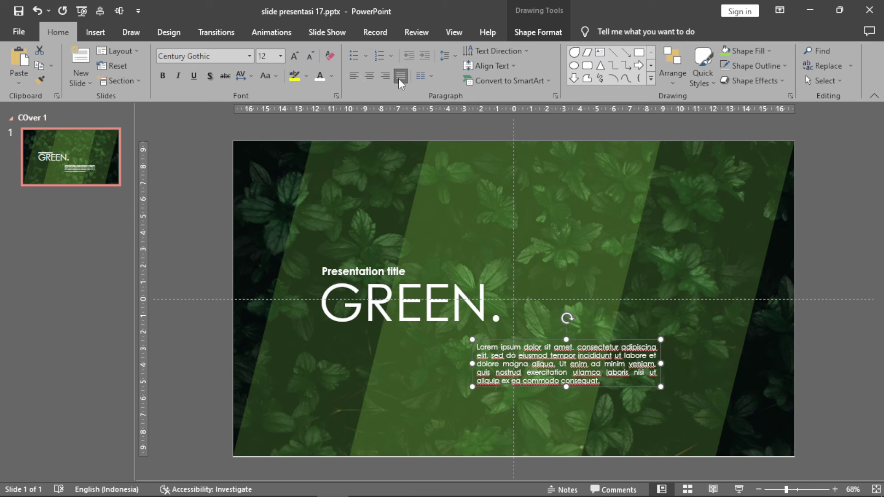
click(369, 77)
click(354, 77)
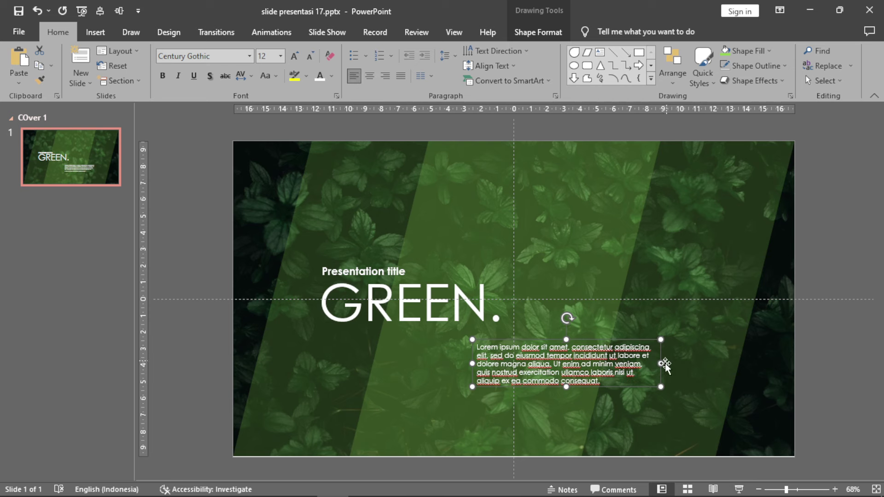
Widen the Lorem ipsum text box slightly, move it beside the GREEN. title, center it vertically on the slide and nudge it left
drag(661, 364, 693, 363)
drag(611, 340, 689, 283)
click(119, 11)
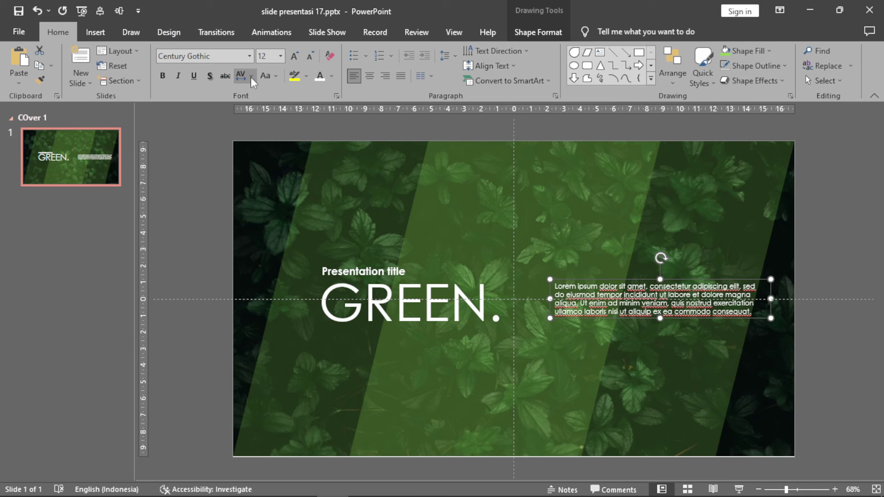
key(Left)
key(Left)
key(Left)
key(Left)
key(Left)
key(Left)
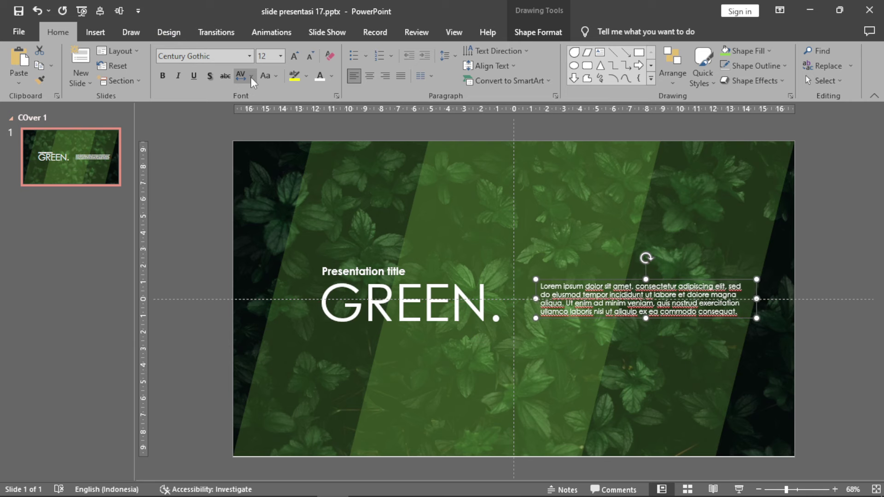
Narrow the Lorem ipsum text box to about 11 cm wide and center it vertically on the slide again
drag(751, 298, 714, 300)
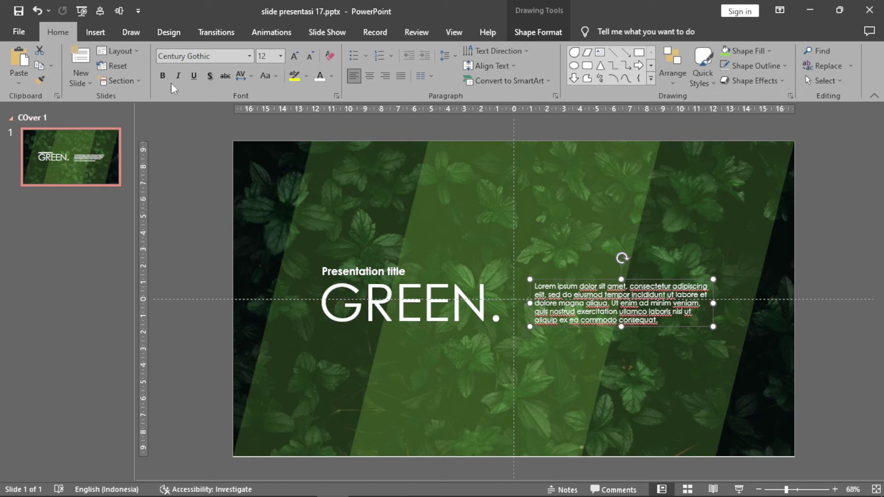
click(119, 11)
click(805, 230)
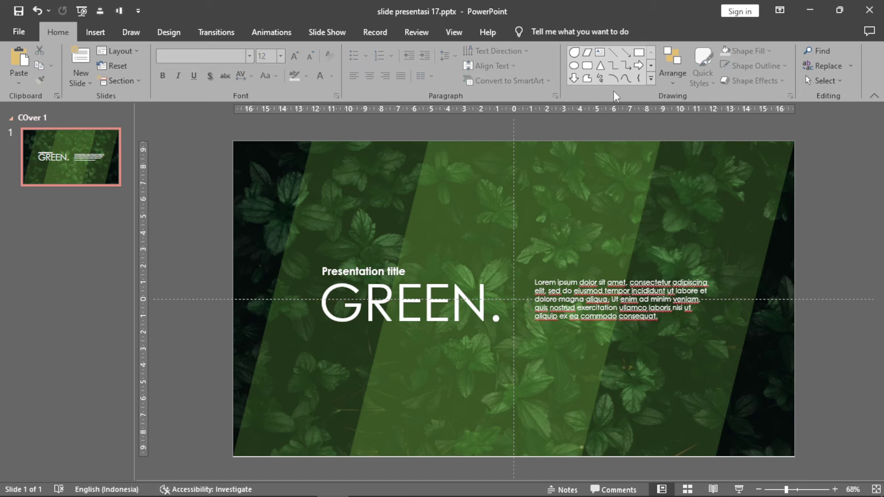
Draw a slanted line about 4.2 cm high and 1.1 cm wide along the light stripe's edge and move it between title and paragraph
click(613, 52)
click(835, 490)
click(835, 490)
click(835, 489)
click(834, 489)
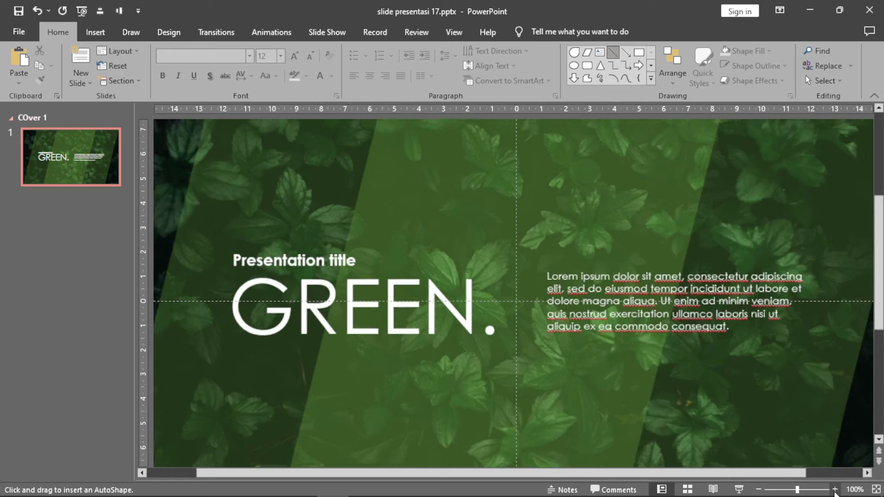
click(835, 490)
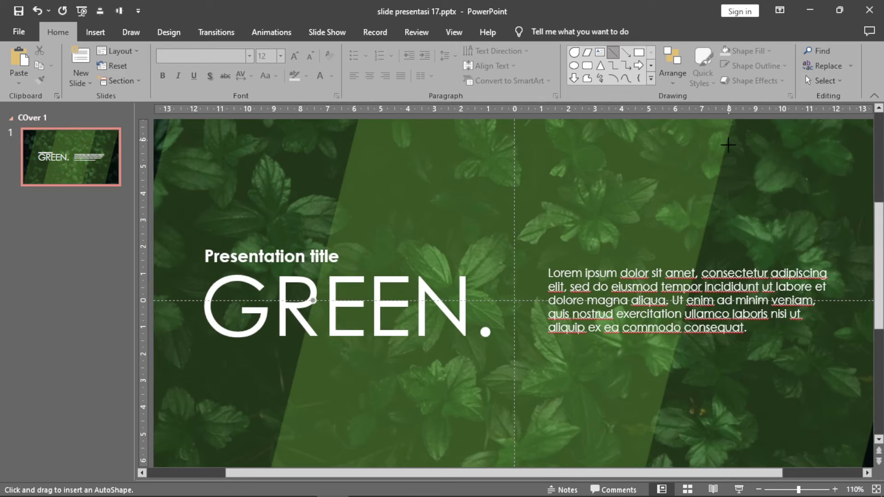
mouse_move(730, 121)
mouse_down()
mouse_move(694, 261)
mouse_move(699, 251)
mouse_up()
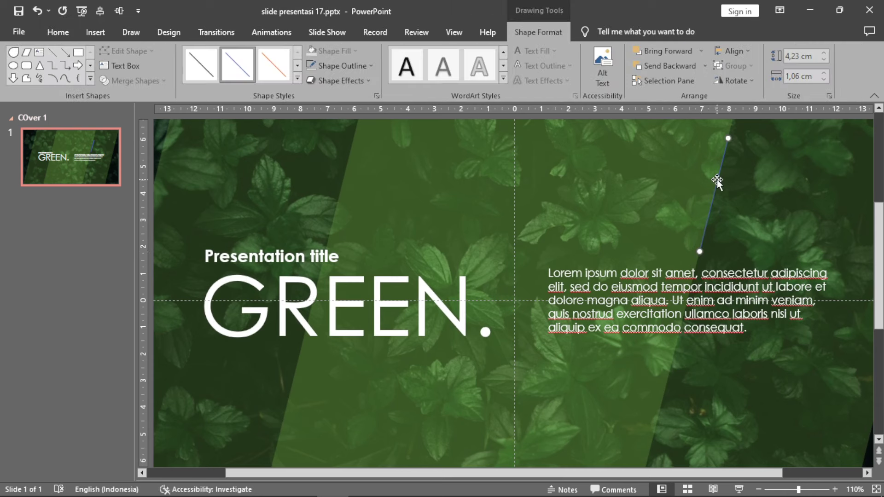
drag(714, 181, 556, 215)
Set the slanted line's outline to white with a weight of 1½ pt
click(354, 65)
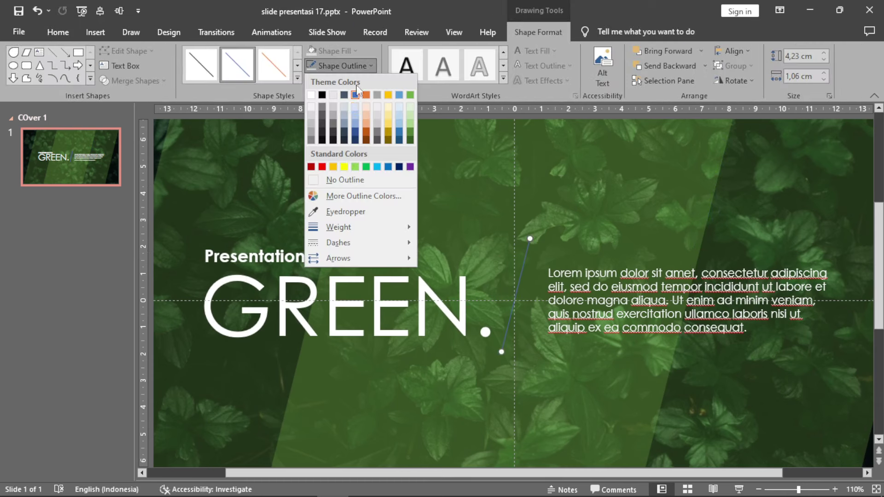
click(311, 95)
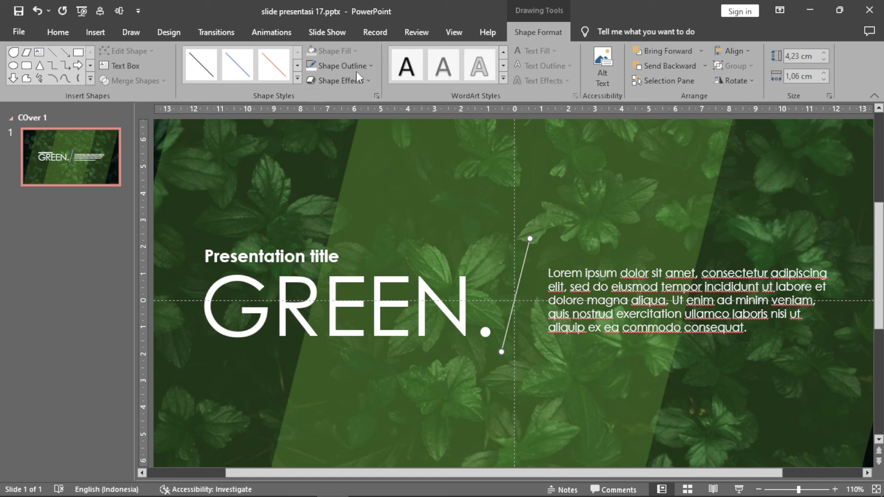
click(354, 65)
mouse_move(350, 227)
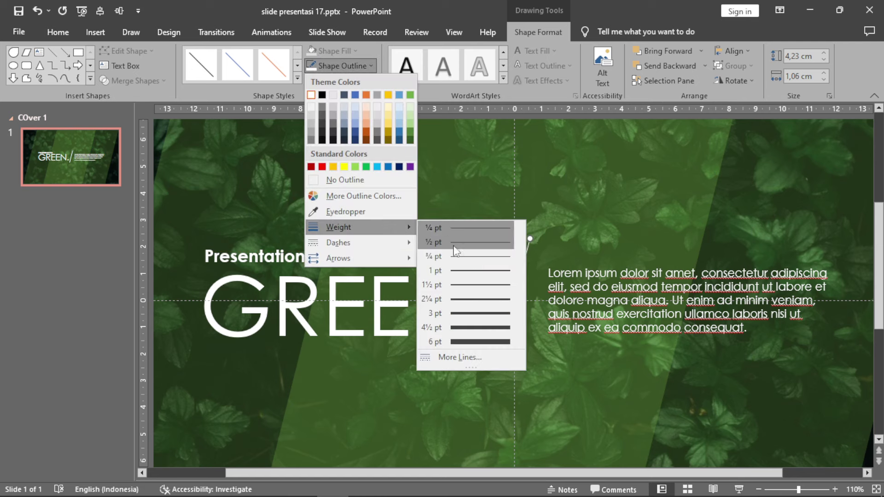
click(473, 285)
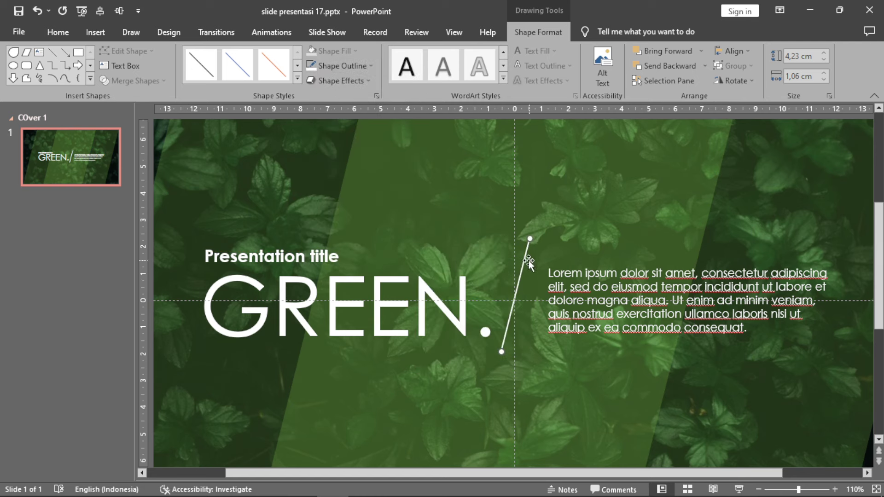
Set the slanted line's cap type to Round in its shape formatting options
right_click(525, 259)
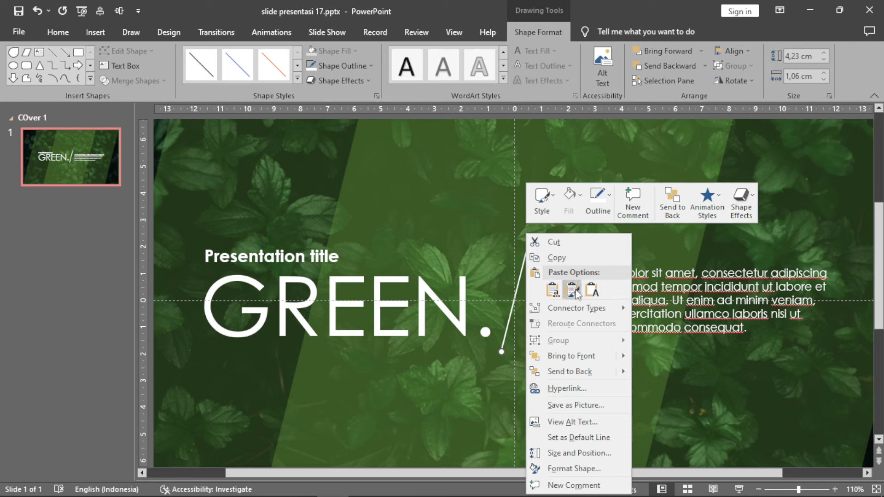
click(572, 467)
click(847, 350)
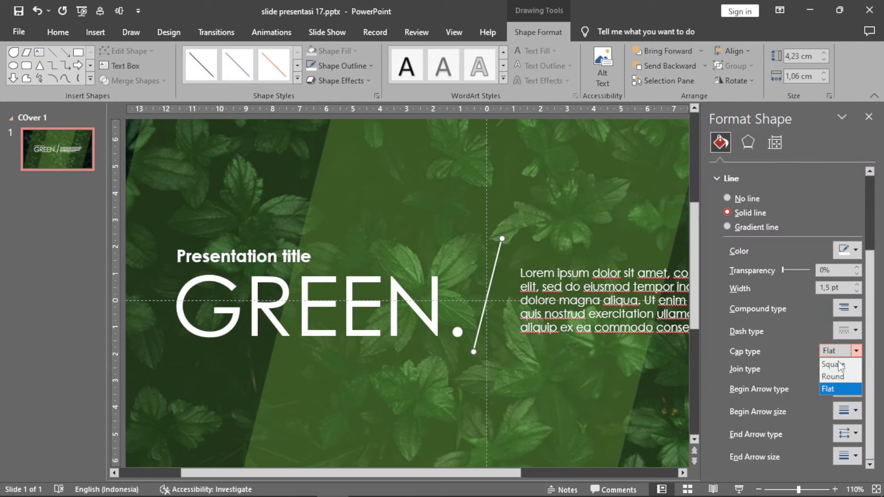
click(829, 376)
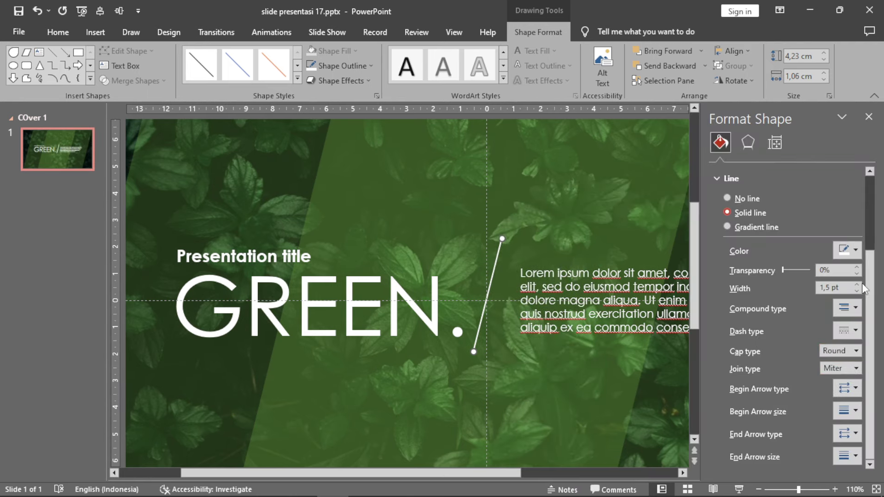
click(869, 117)
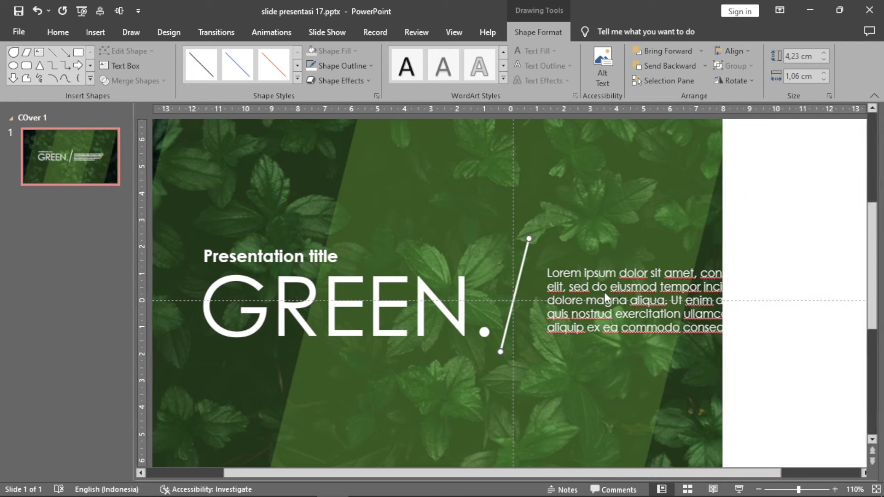
Lengthen the slanted line to about 6.4 cm high and 1.7 cm wide, and center it vertically on the slide
drag(530, 236, 547, 179)
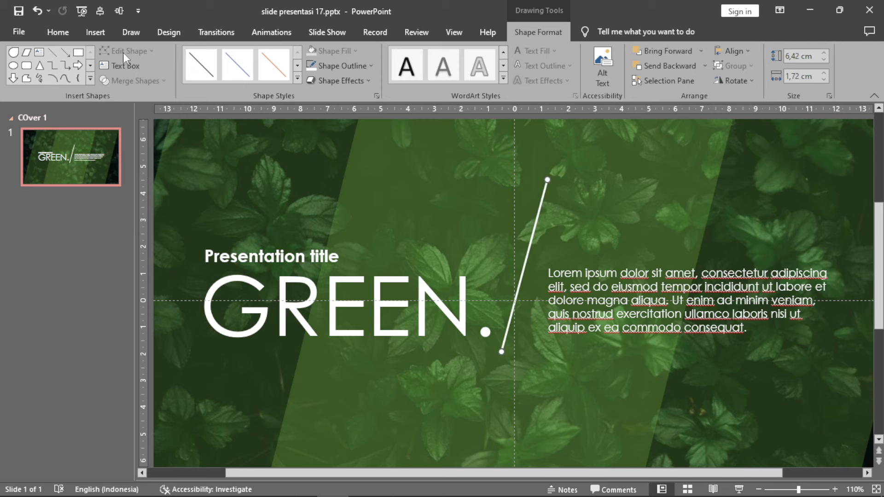
key(ctrl+z)
key(ctrl+z)
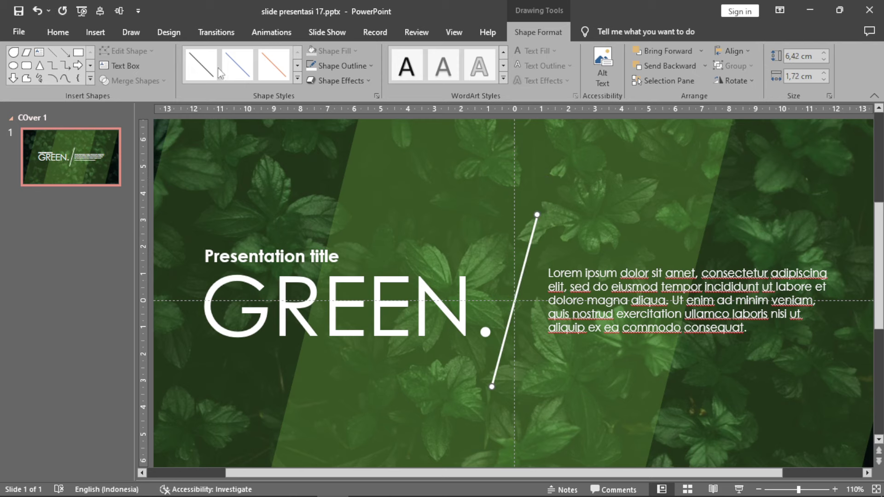
click(789, 490)
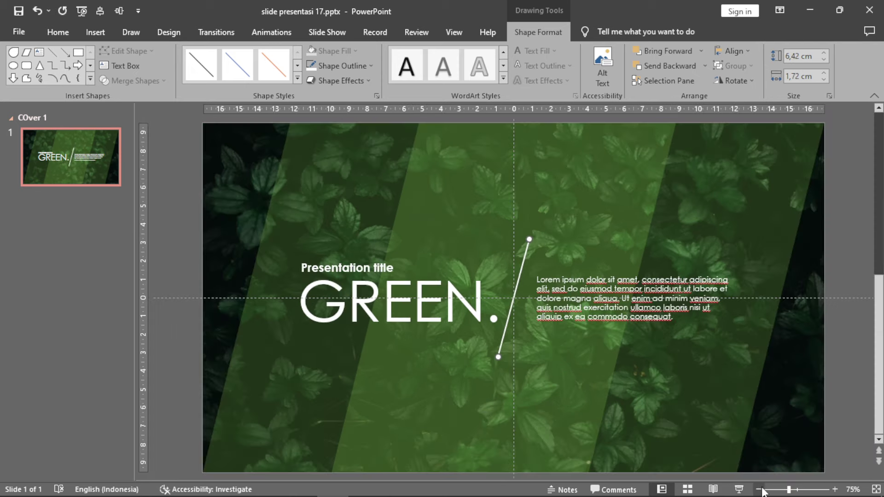
click(759, 489)
click(846, 338)
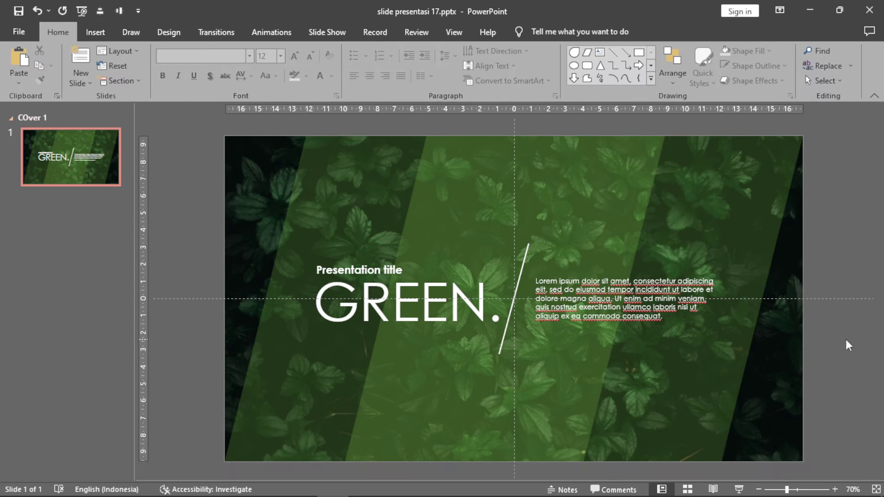
Align the slanted line, the title group and the Lorem ipsum text box to the slide's vertical middle, one after another
click(528, 253)
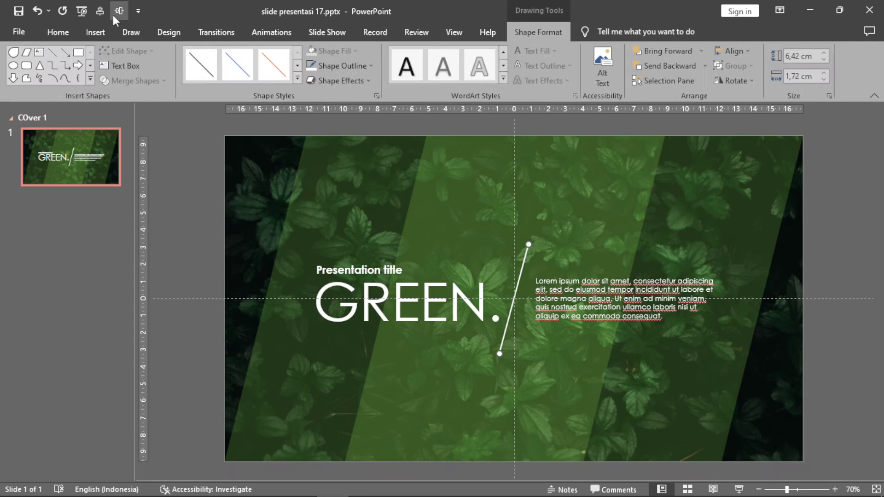
click(361, 263)
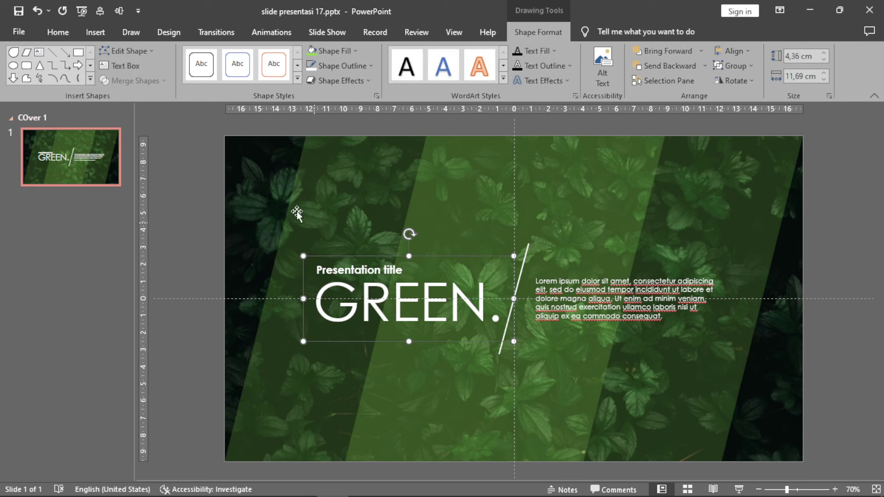
click(648, 275)
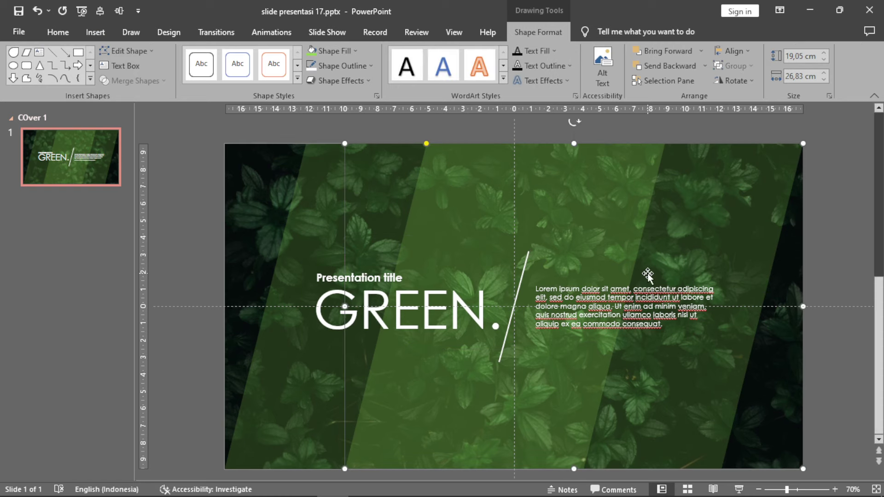
click(643, 279)
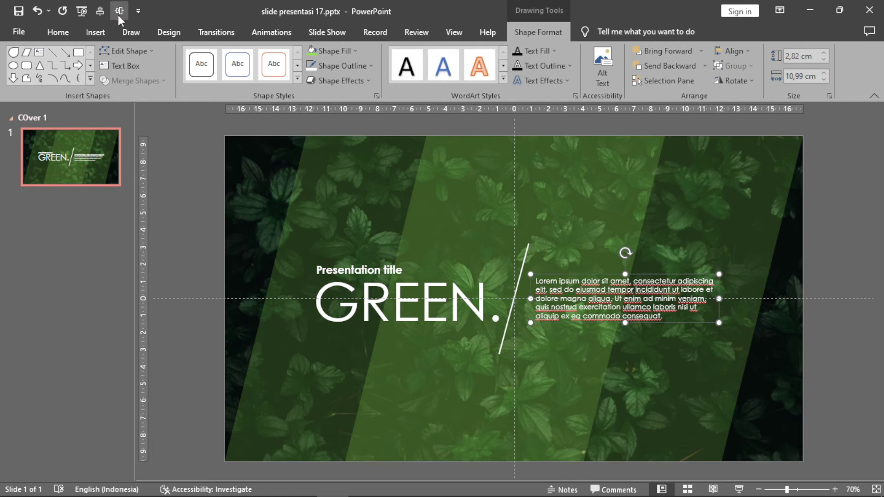
click(841, 223)
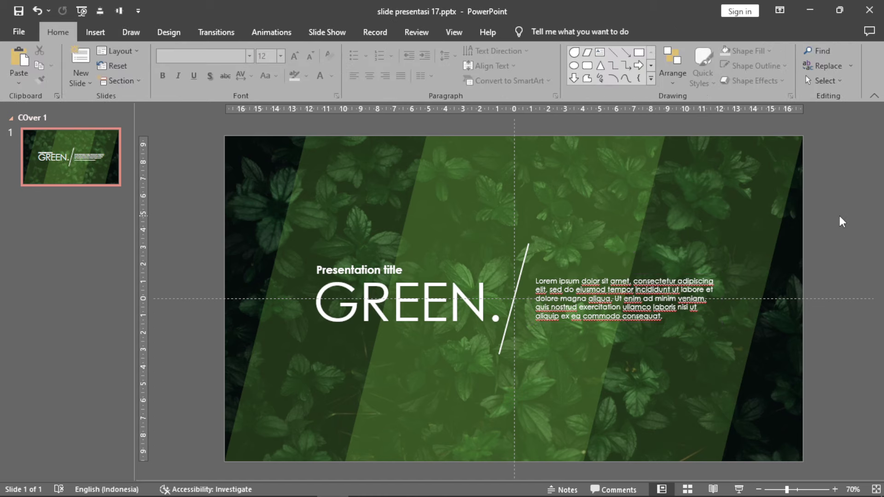
Apply the Peek In entrance animation to the group containing "Presentation title" and "GREEN."
click(271, 32)
click(356, 263)
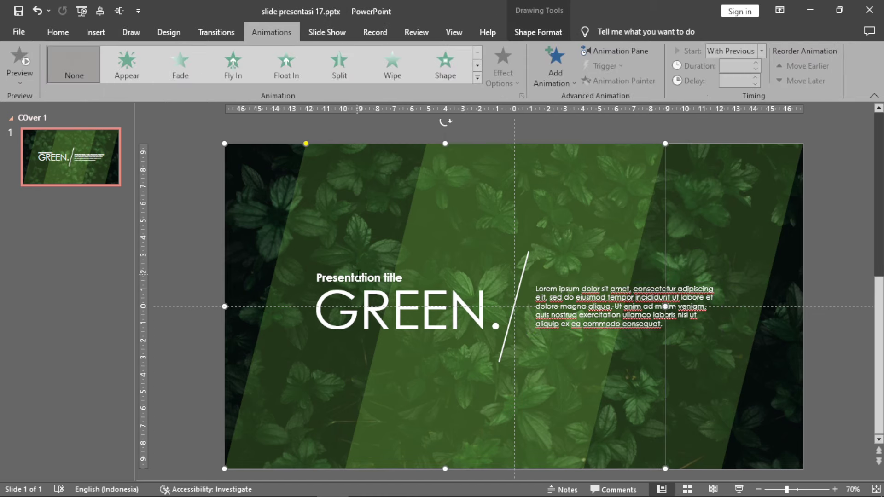
click(356, 263)
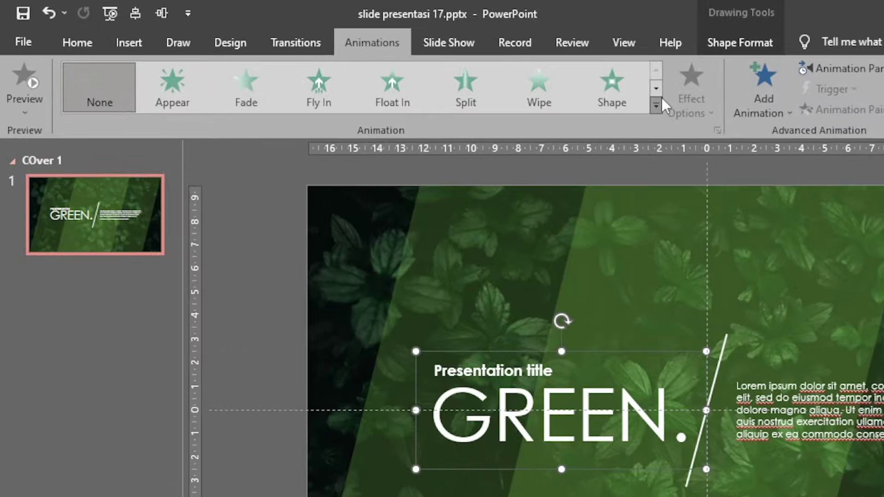
click(567, 91)
click(120, 472)
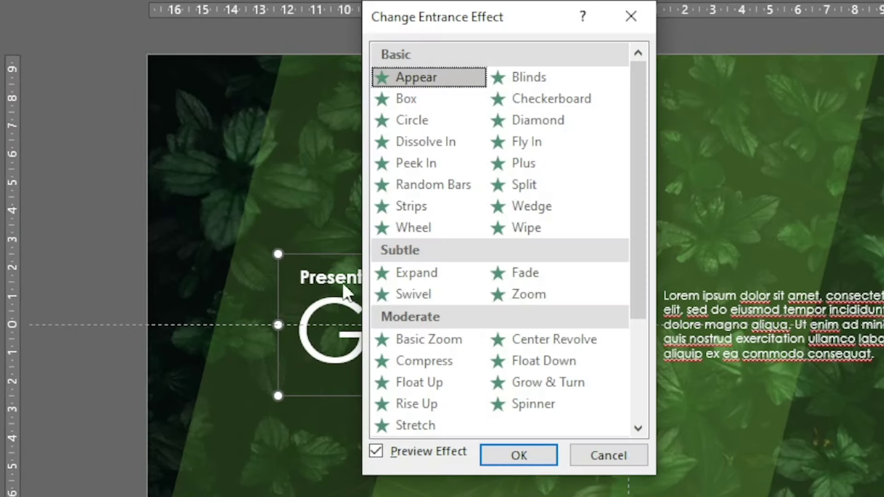
click(452, 139)
click(517, 454)
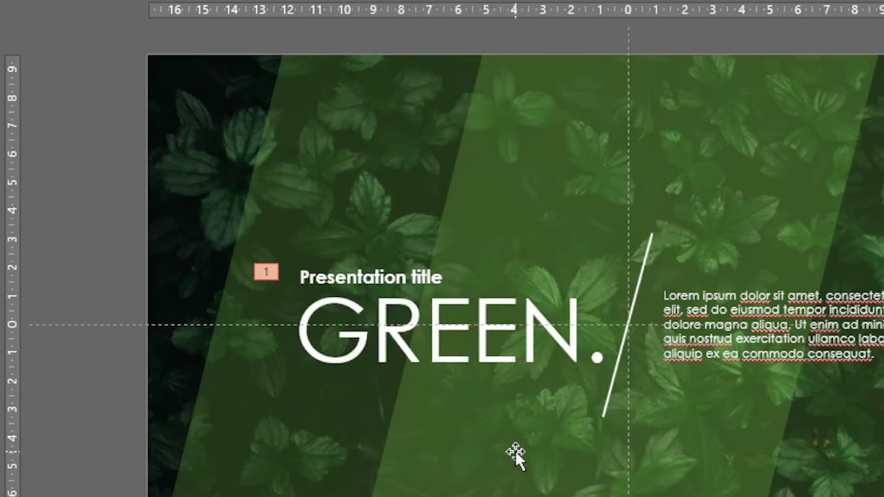
Set the title group's Peek In animation to come From Left and start With Previous
click(514, 81)
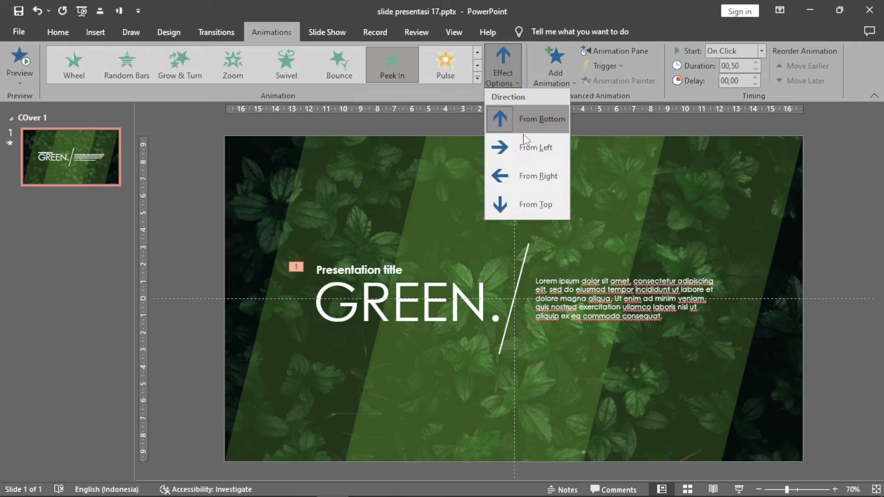
click(525, 143)
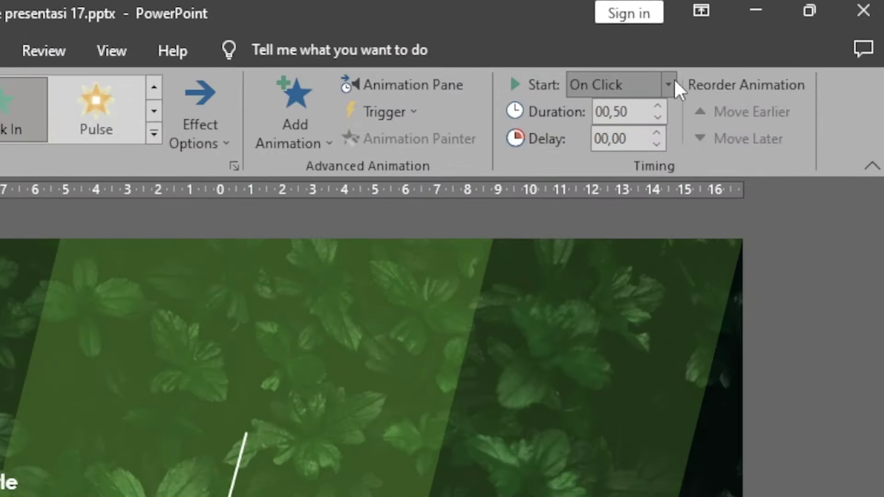
click(668, 85)
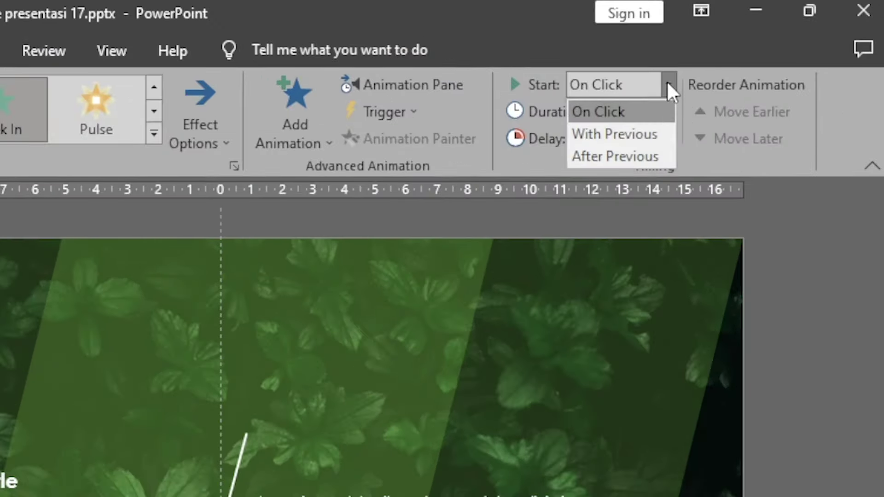
click(606, 135)
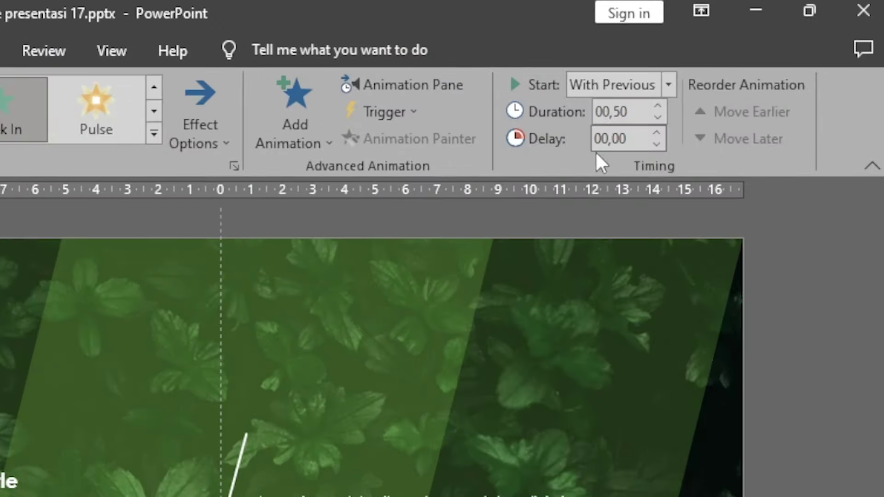
Set the title group's animation delay to 00,50 and copy its animation onto the Lorem ipsum text box with Animation Painter
click(657, 132)
click(379, 479)
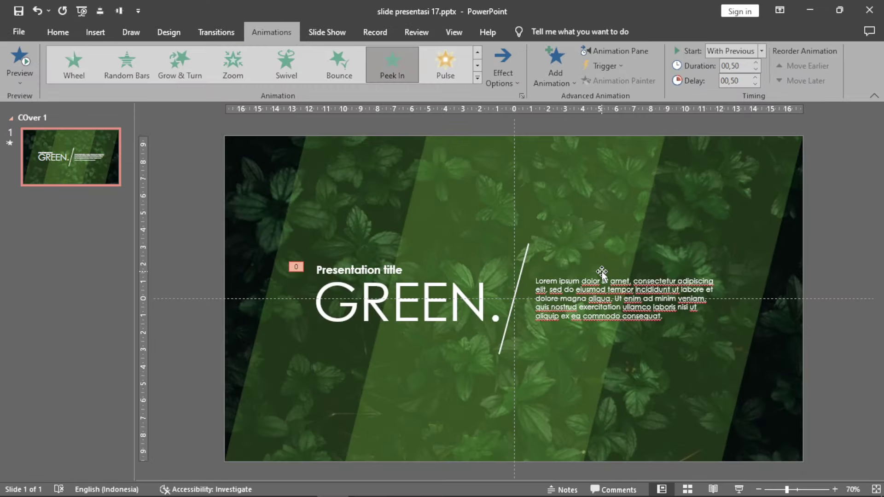
click(370, 270)
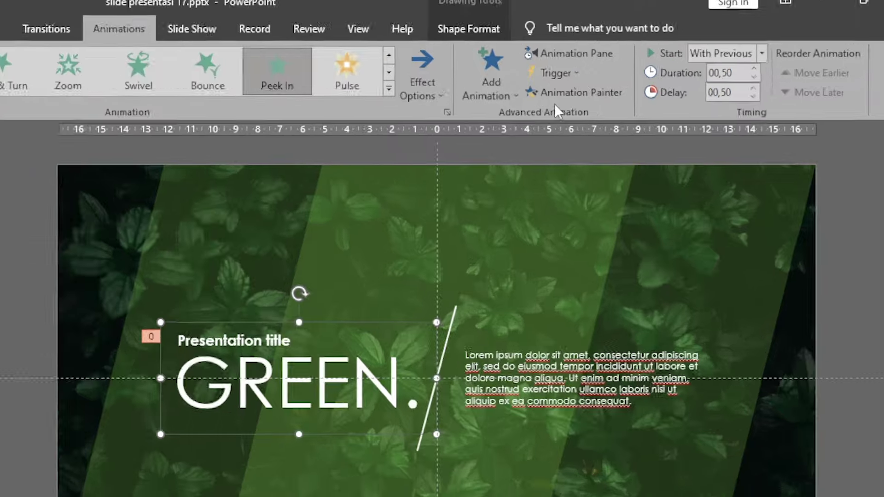
click(565, 93)
click(570, 353)
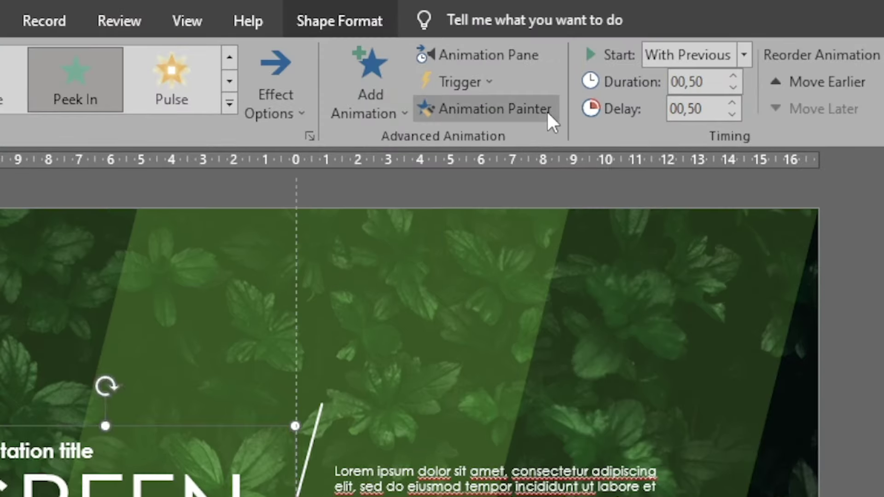
Set the Lorem ipsum text box's Peek In direction to From Right and play the slide show
click(285, 114)
click(306, 279)
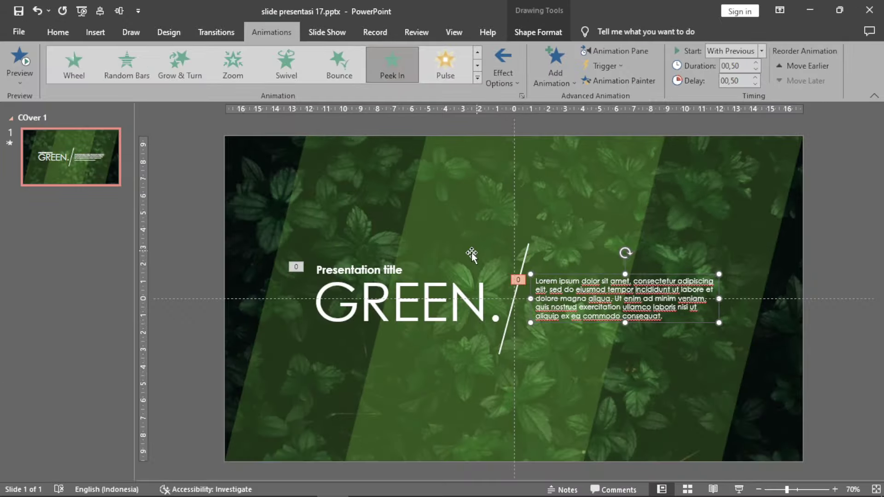
key(F5)
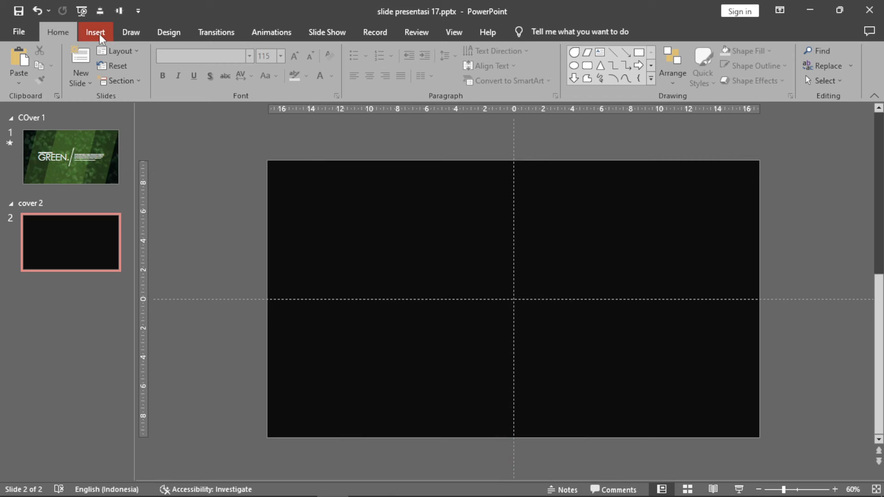
Insert the sunlit meadow and mountain photo from the Downloads folder onto slide 2
click(101, 36)
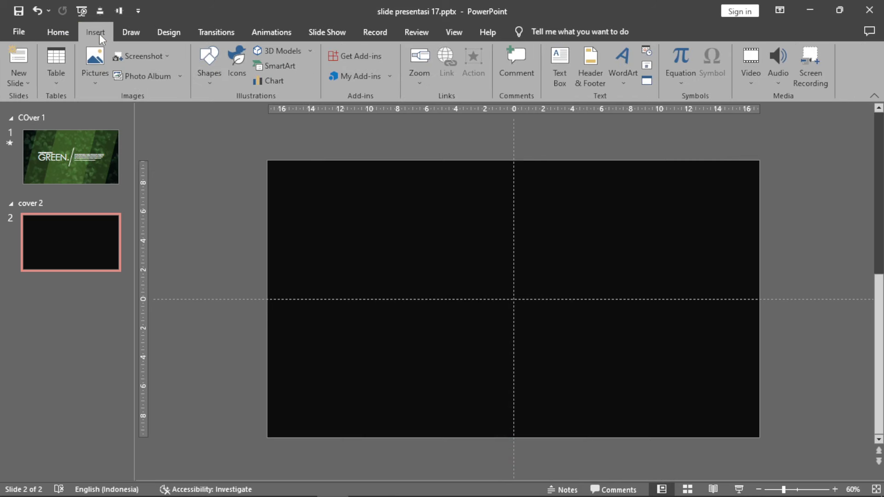
click(95, 62)
click(110, 115)
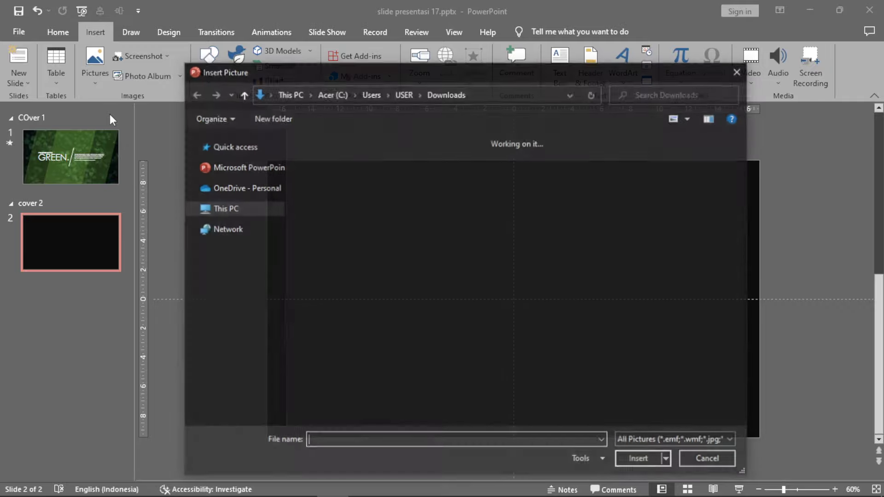
click(325, 200)
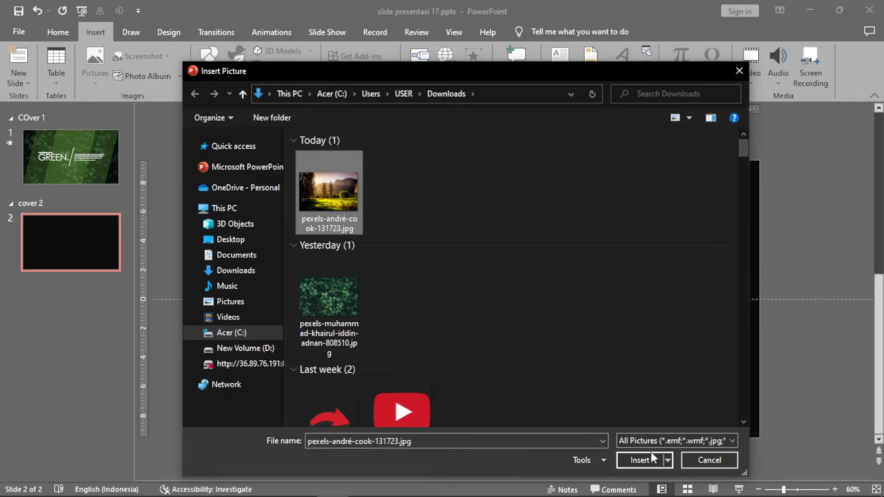
click(641, 461)
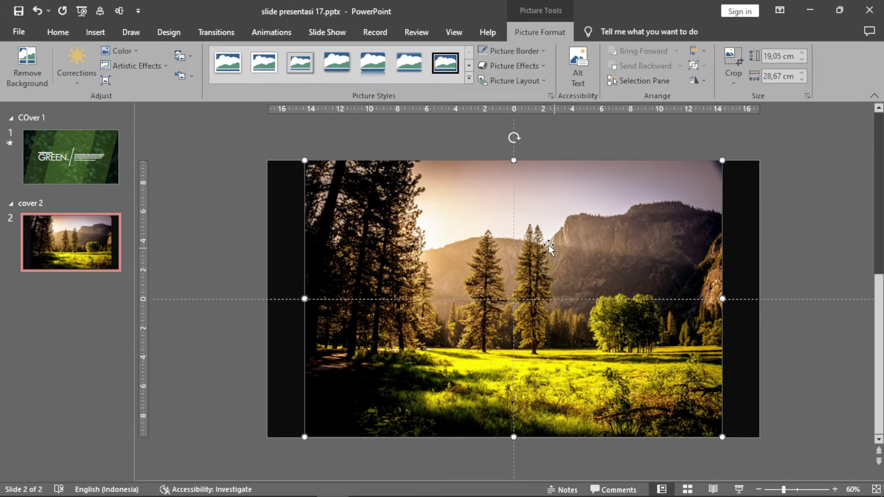
Blur the meadow photo by setting its sharpness to -70% in the picture corrections
right_click(548, 249)
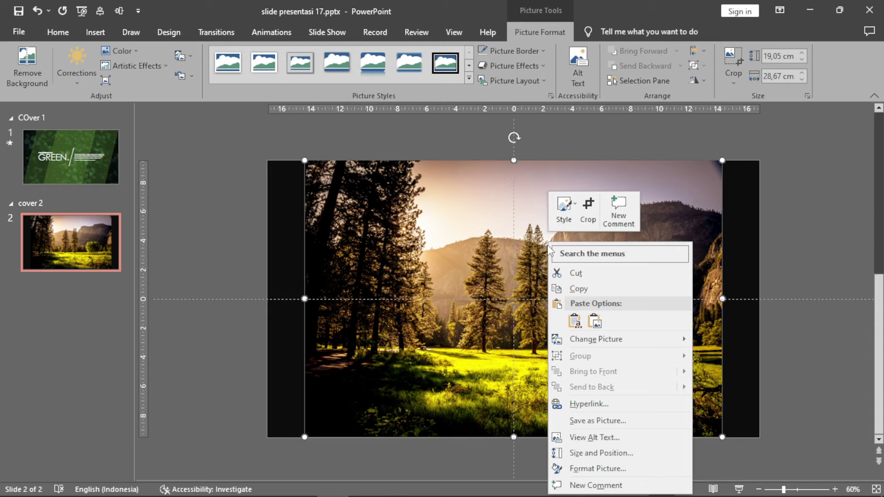
click(597, 466)
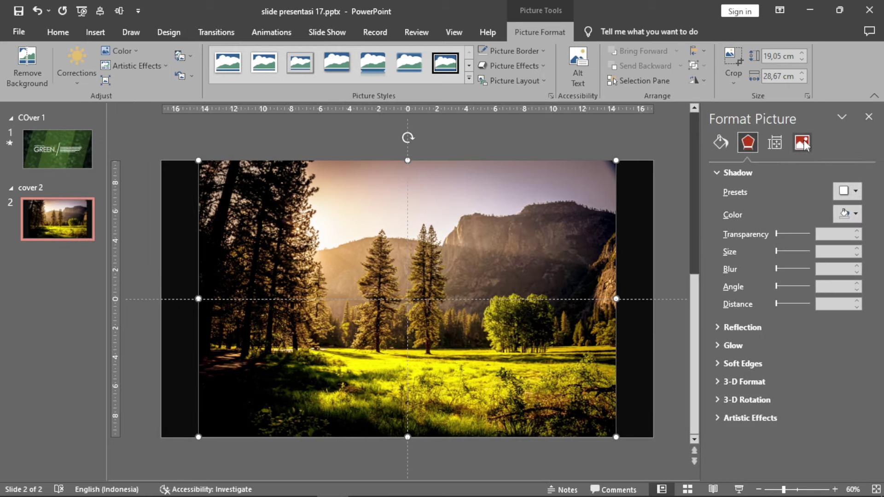
click(802, 142)
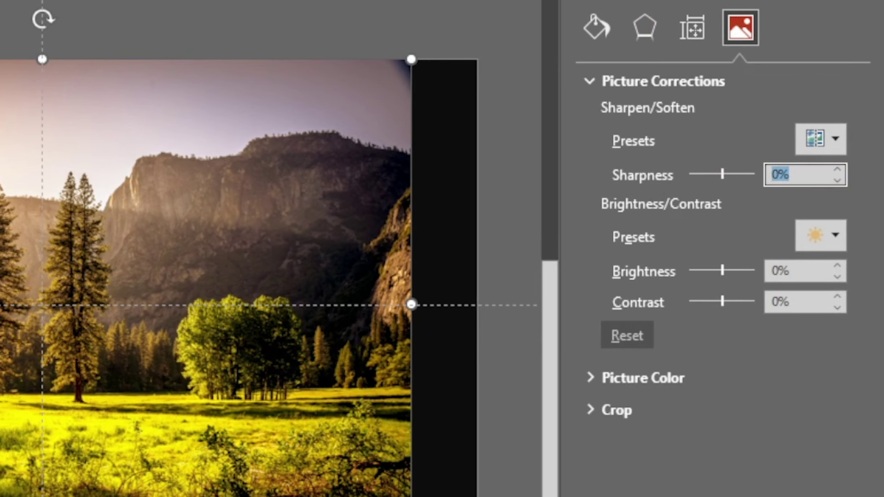
text(-70)
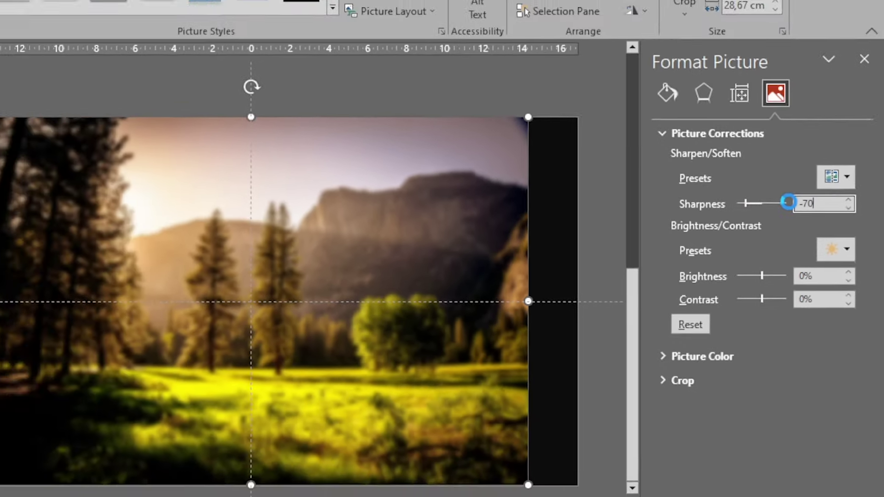
key(Return)
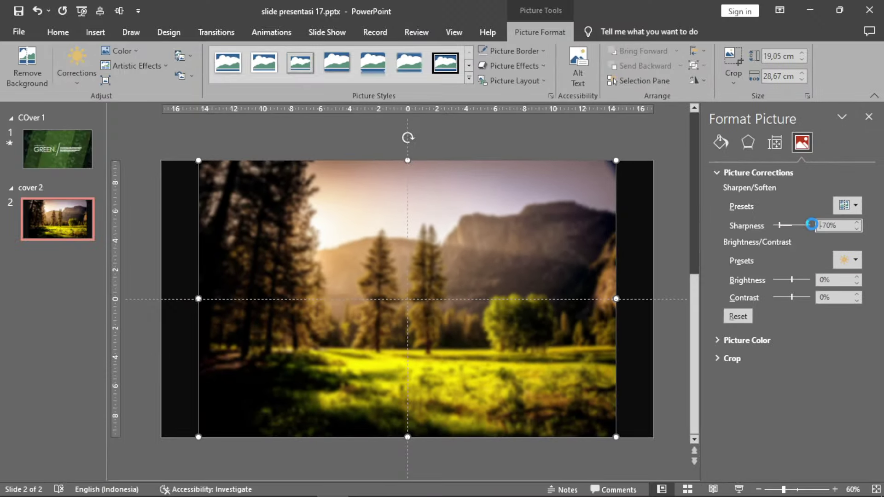
click(869, 118)
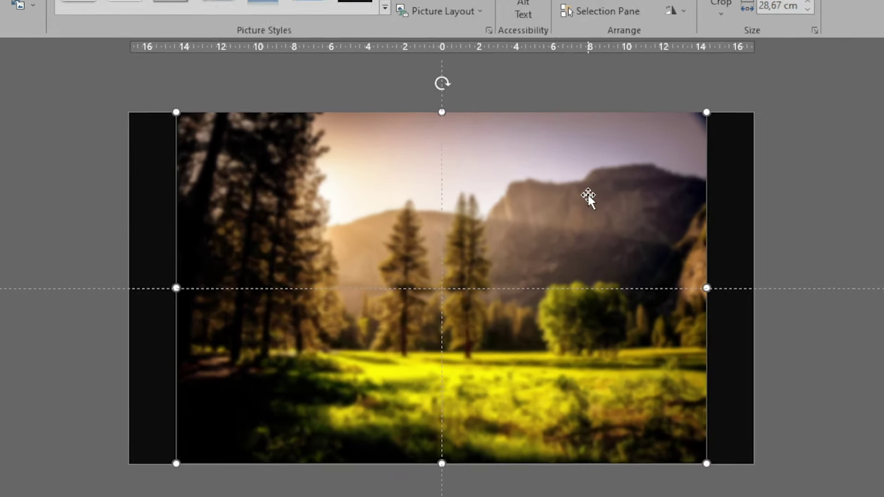
Cut the blurred photo and use it from the clipboard as the picture fill of slide 2's background
right_click(588, 194)
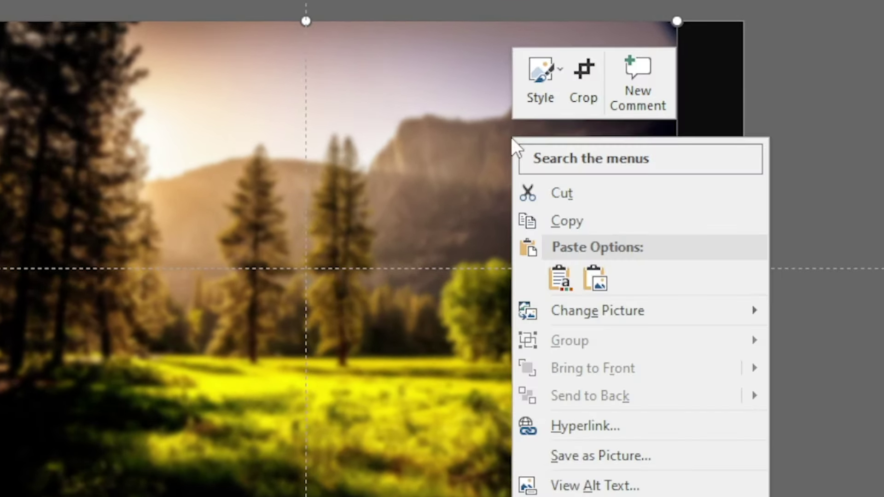
click(570, 195)
right_click(572, 196)
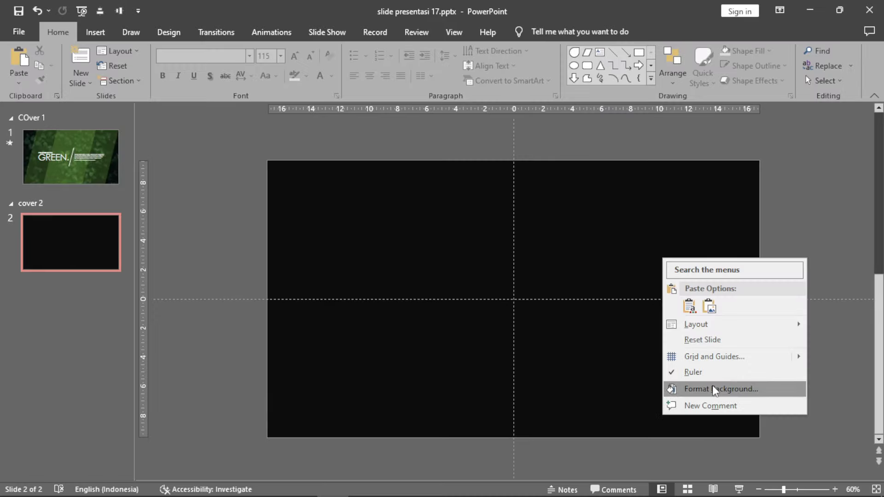
click(714, 389)
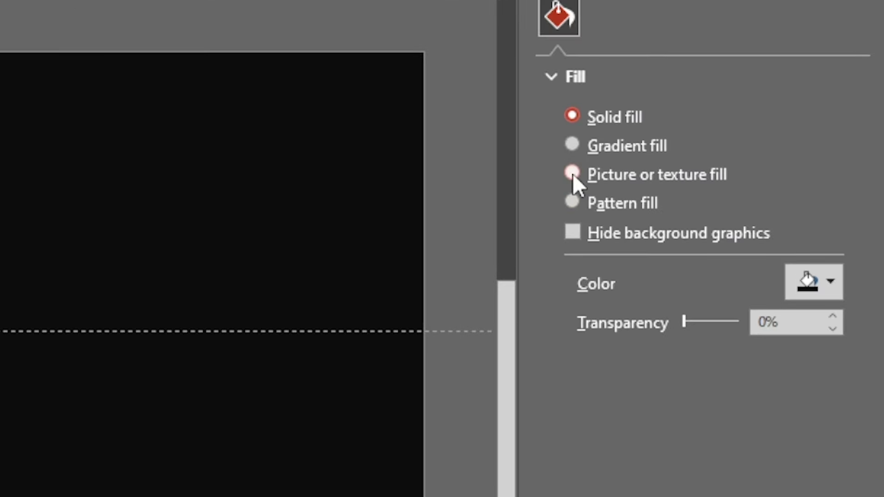
click(727, 221)
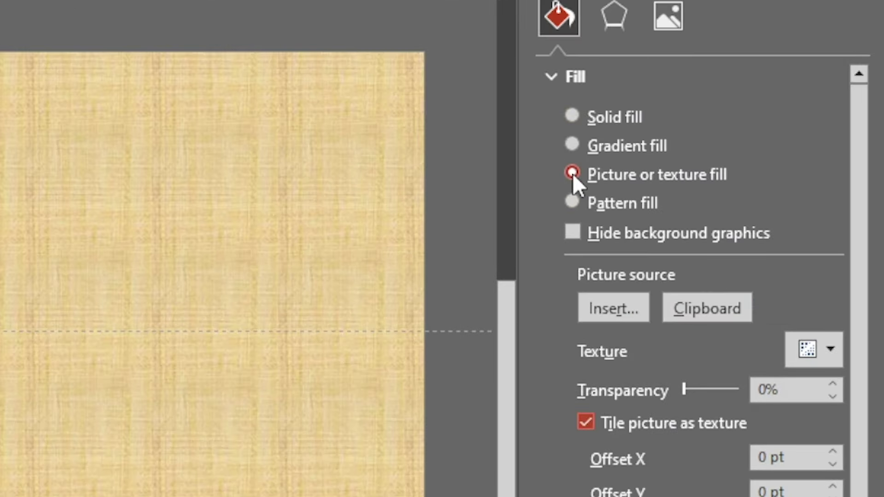
click(700, 306)
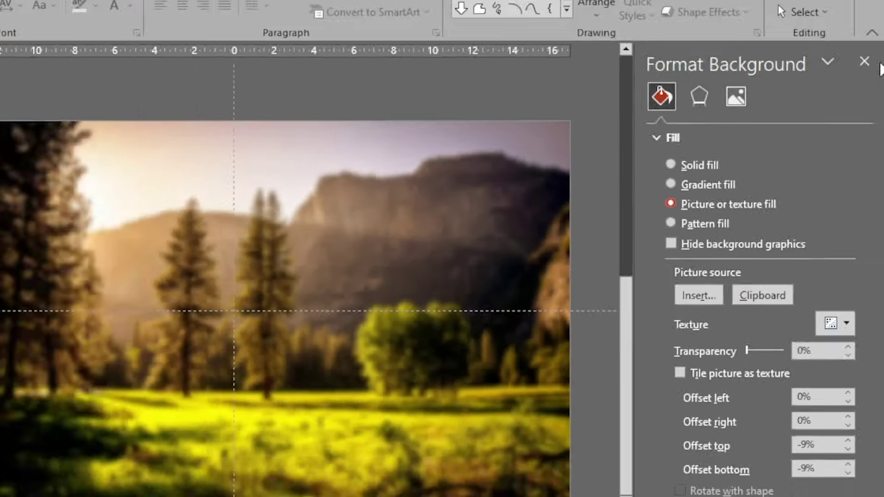
click(864, 62)
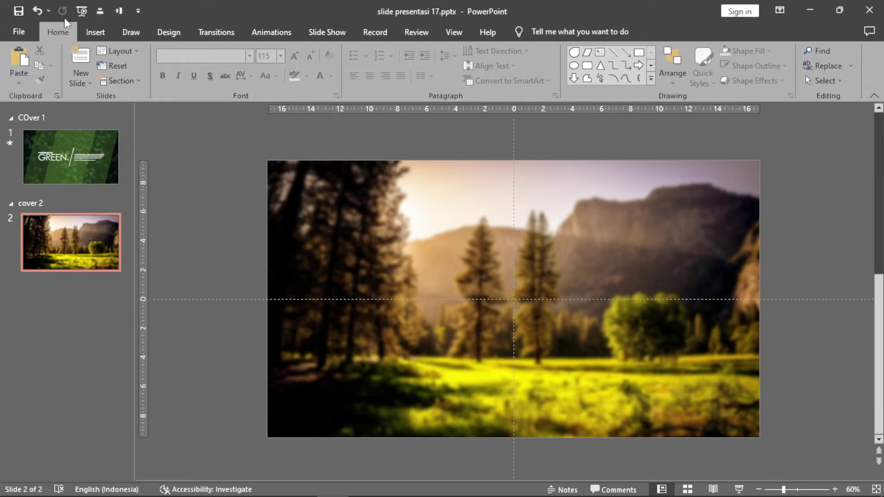
Insert the original, sharp meadow photo from the Downloads folder over the blurred background of slide 2
click(96, 32)
click(95, 62)
click(105, 110)
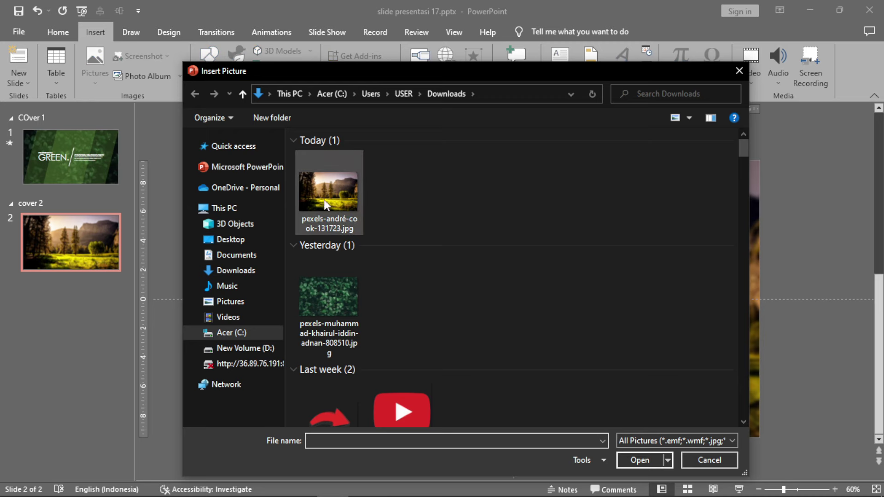
click(325, 195)
click(640, 460)
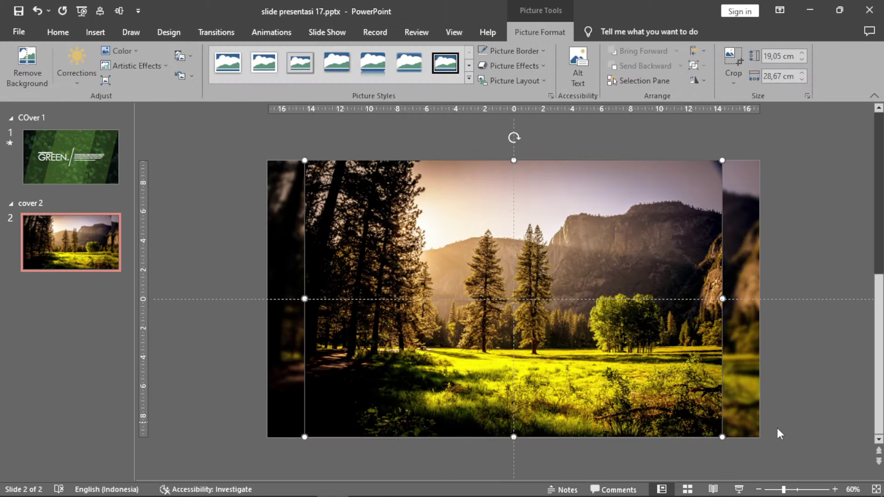
Enlarge the sharp photo from its center to 33,87 cm wide and crop its top and bottom to the 19,05 cm slide height
click(758, 490)
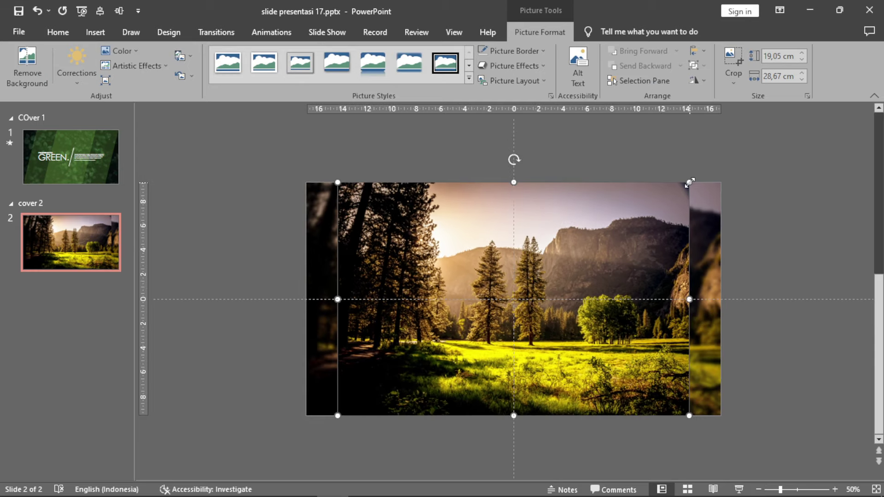
drag(689, 183, 718, 160)
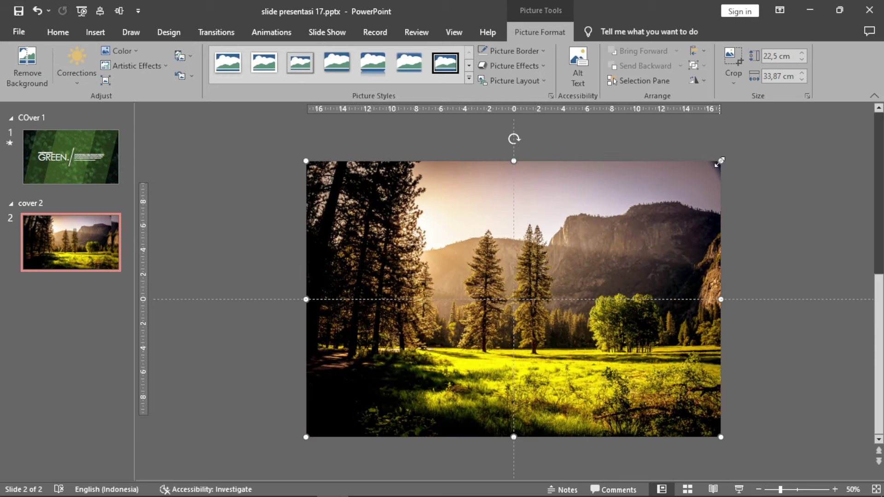
click(731, 67)
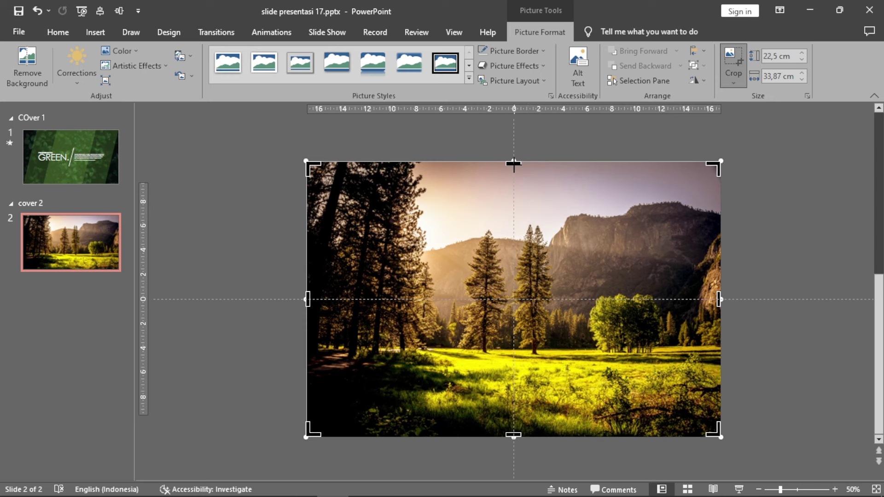
drag(514, 164, 516, 184)
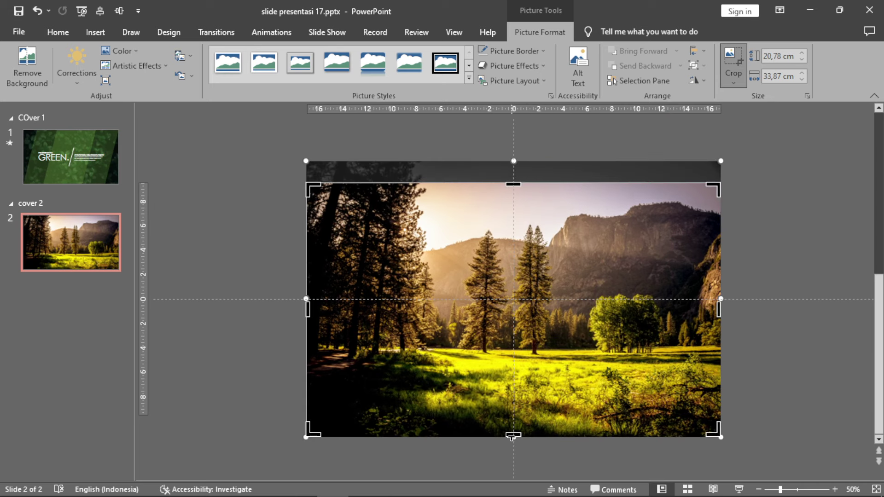
drag(512, 436, 513, 414)
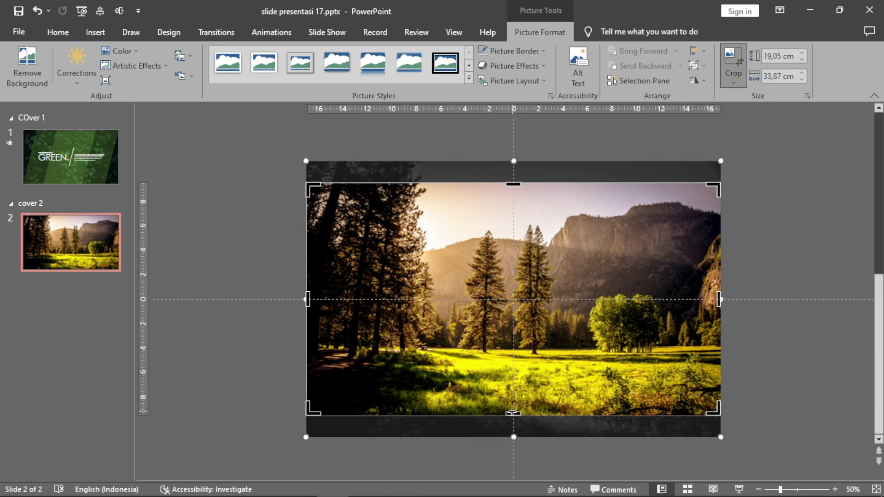
click(734, 64)
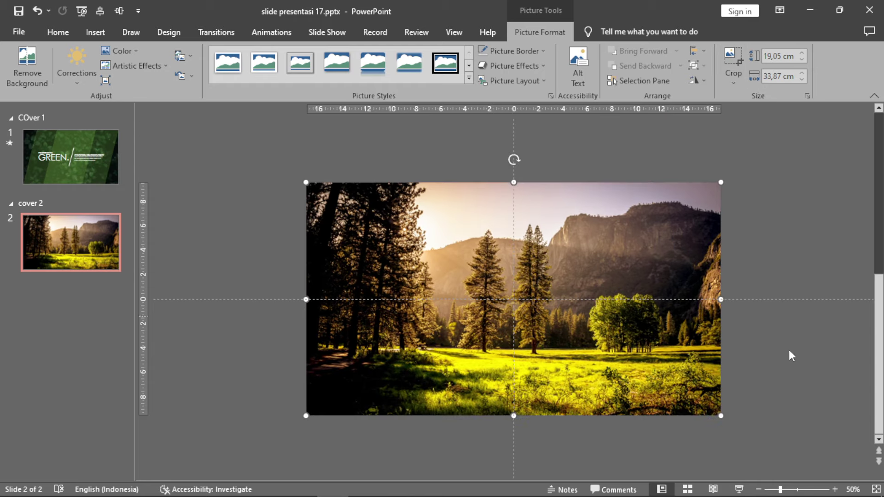
Draw a rectangle and resize it to 19,05 cm high and 16,93 cm wide so it covers the left half of the slide
click(834, 489)
click(835, 489)
click(836, 367)
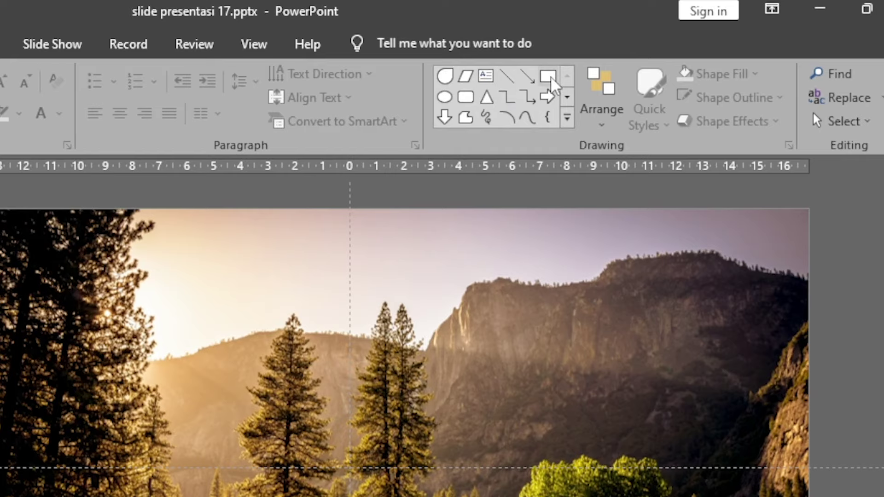
click(548, 78)
drag(264, 166, 488, 396)
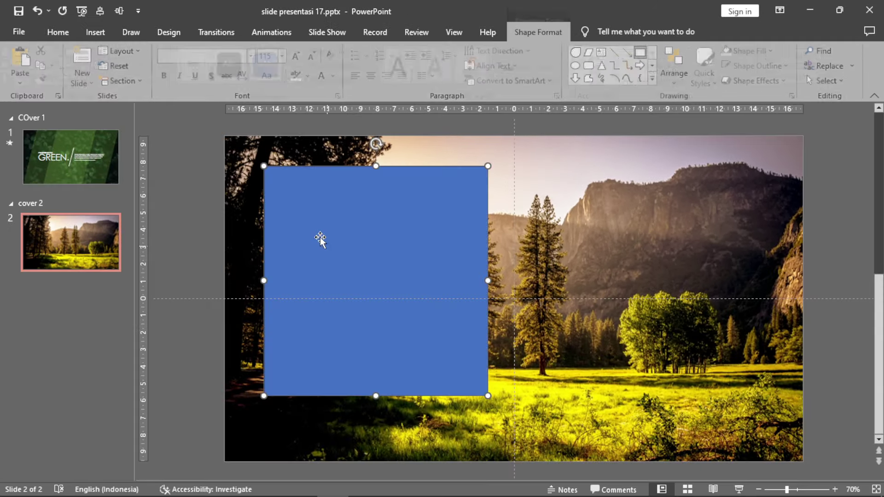
drag(263, 165, 227, 137)
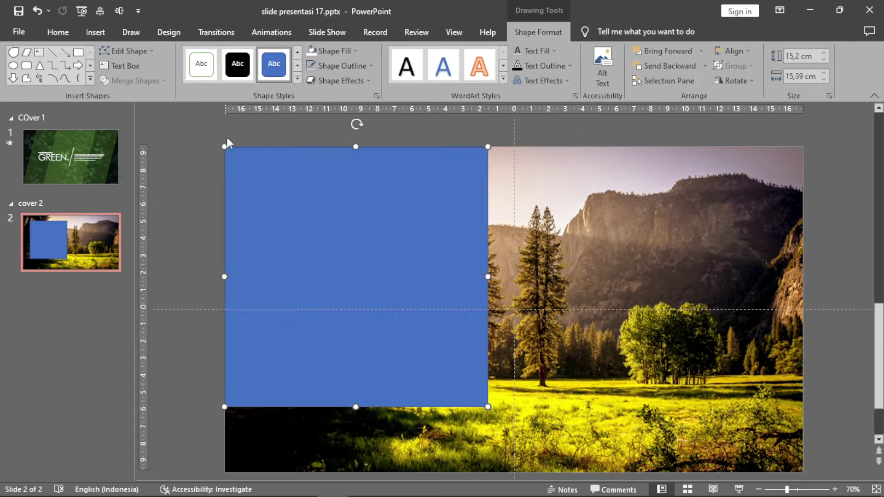
drag(488, 407, 514, 461)
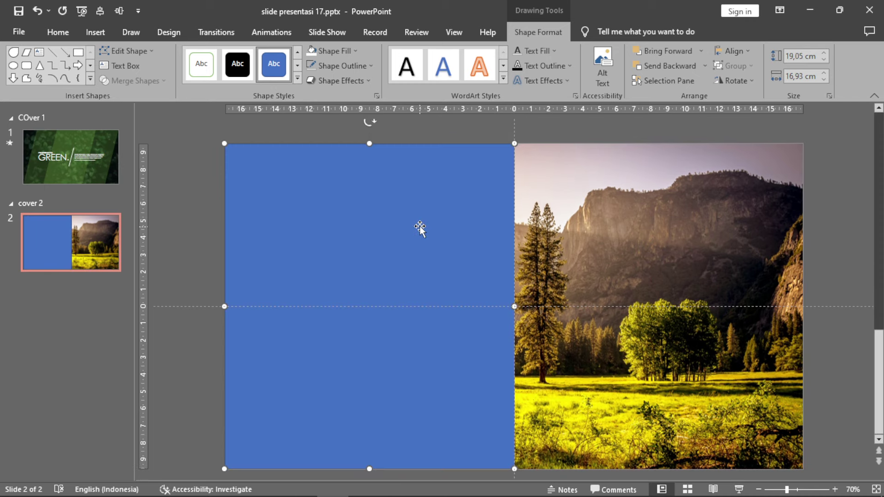
Remove the outline of the rectangle covering the left half and give it the slide background fill
click(309, 50)
click(308, 64)
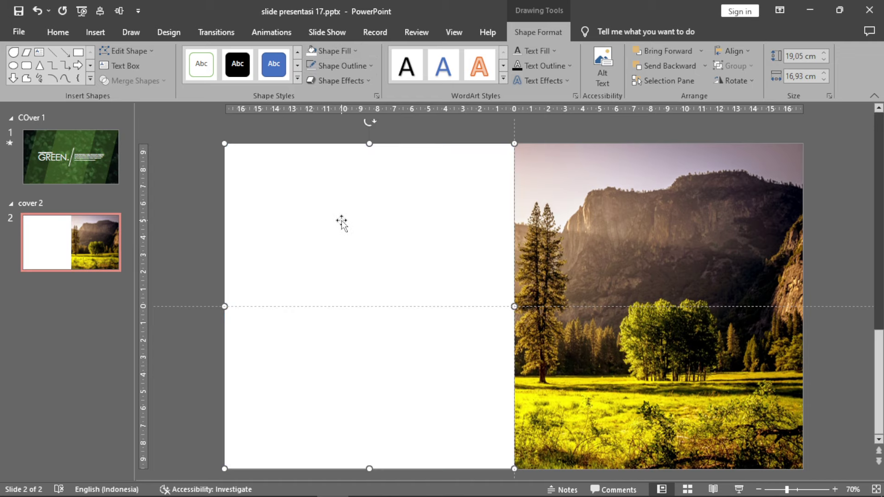
right_click(341, 223)
click(368, 467)
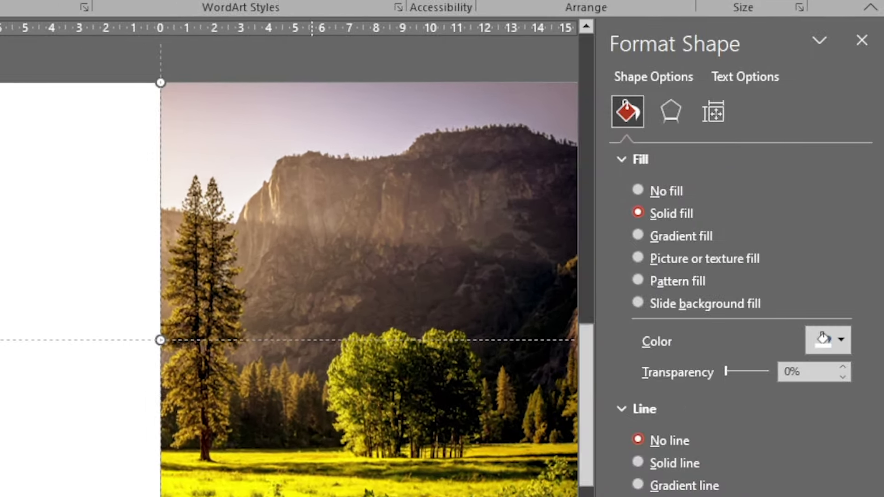
click(637, 302)
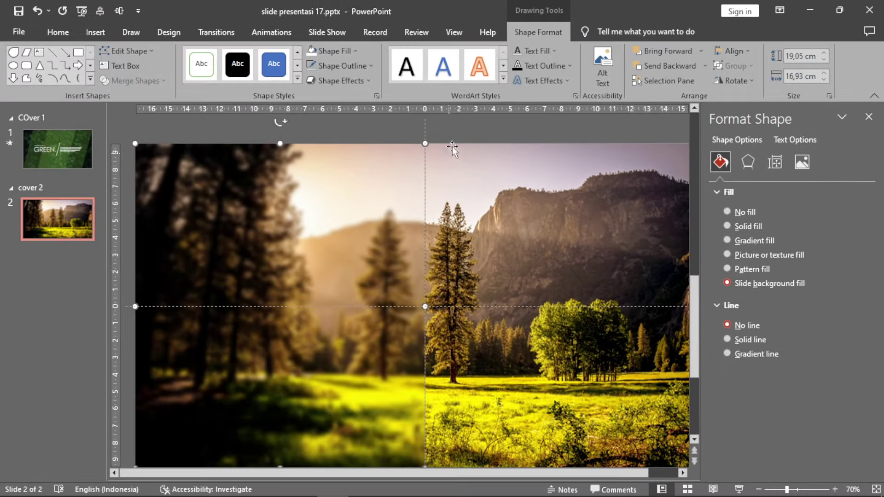
click(522, 135)
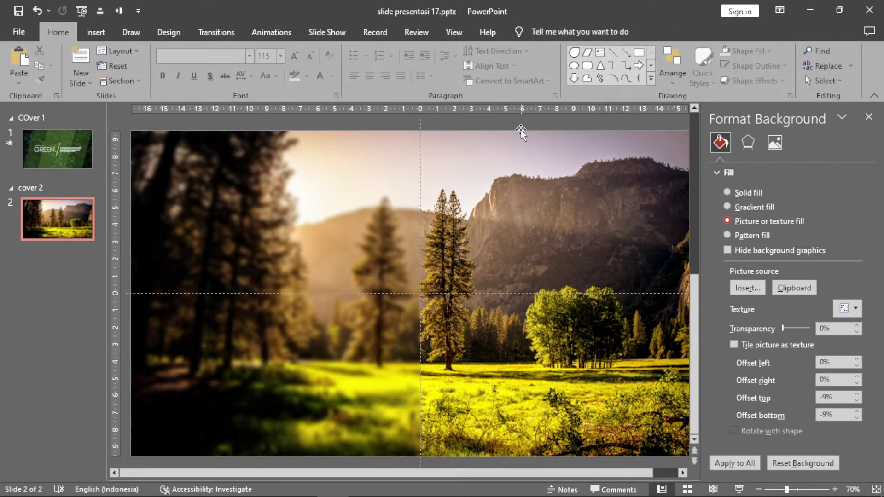
Draw a second rectangle without outline over the slide's left half, sized 19,05 cm high and 16,93 cm wide
click(640, 53)
mouse_move(193, 175)
mouse_down()
mouse_move(343, 316)
mouse_move(385, 369)
mouse_up()
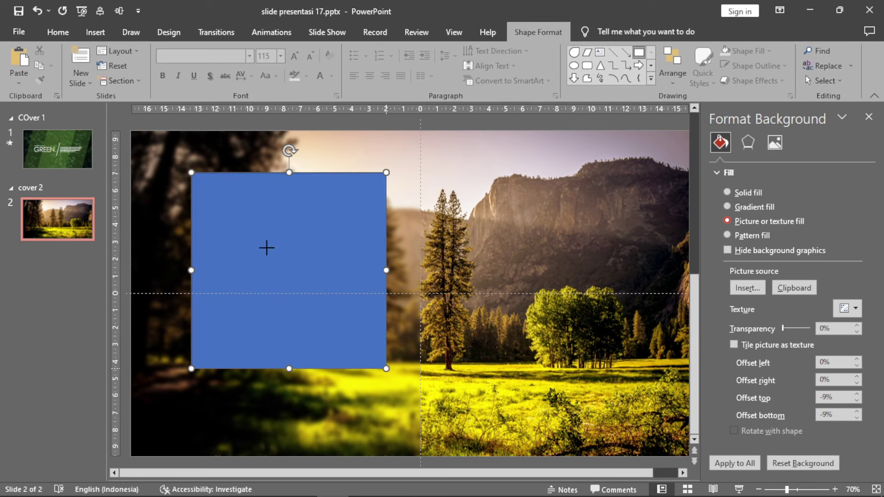
drag(246, 204, 188, 164)
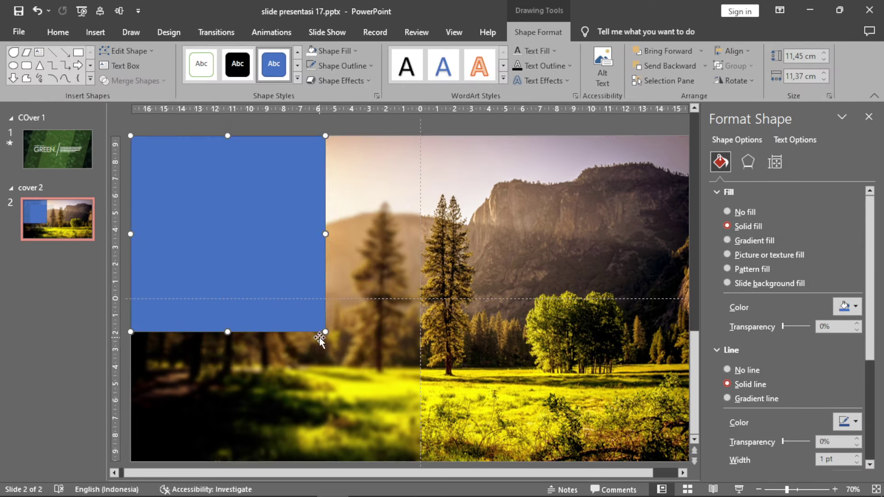
drag(324, 332, 420, 457)
click(309, 64)
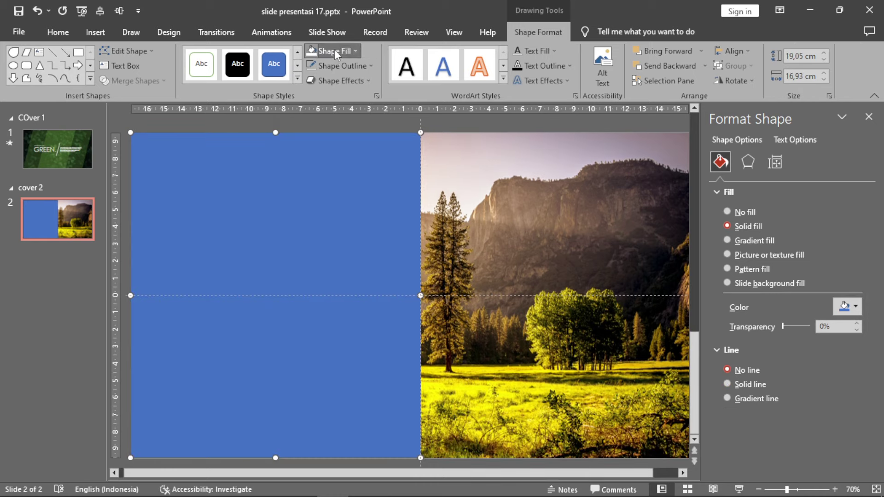
Fill the new left-half rectangle with solid black and set its transparency to 40%
click(335, 50)
click(321, 80)
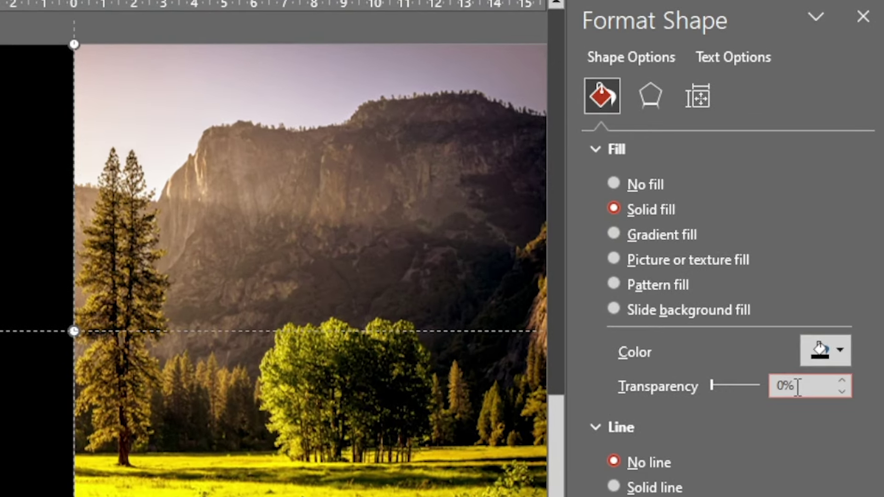
drag(797, 387, 771, 386)
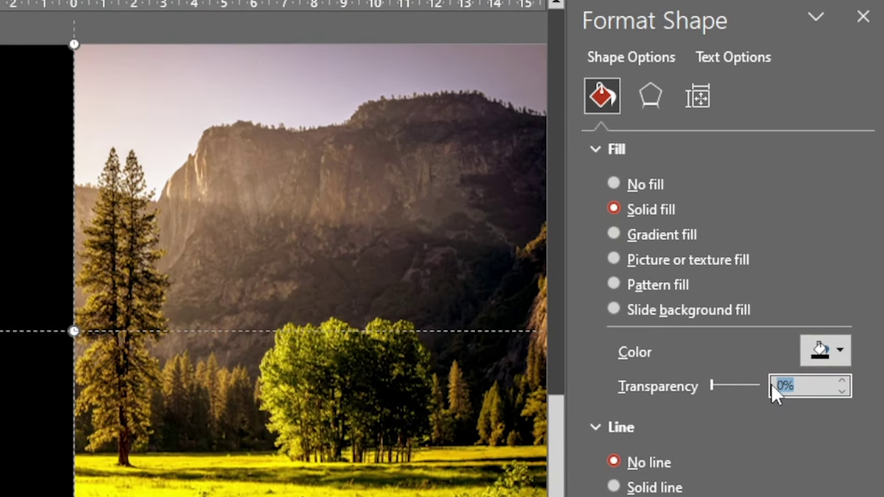
text(30)
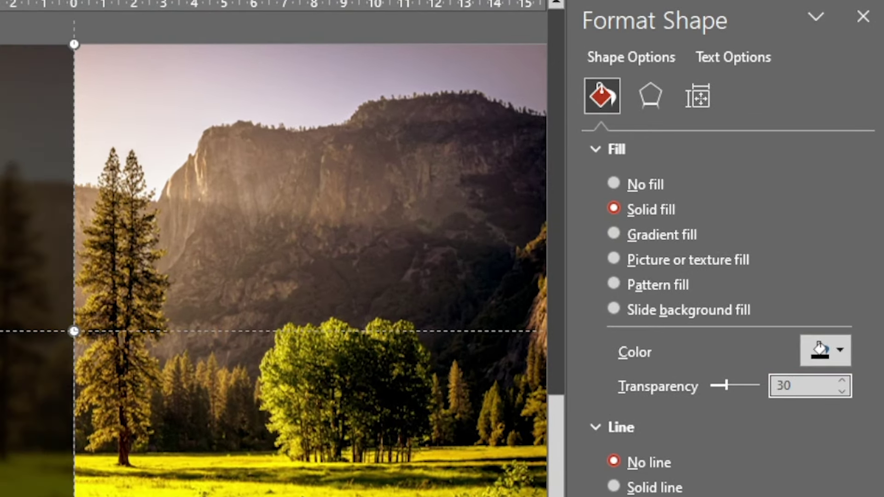
click(844, 380)
click(844, 380)
text(40)
key(Return)
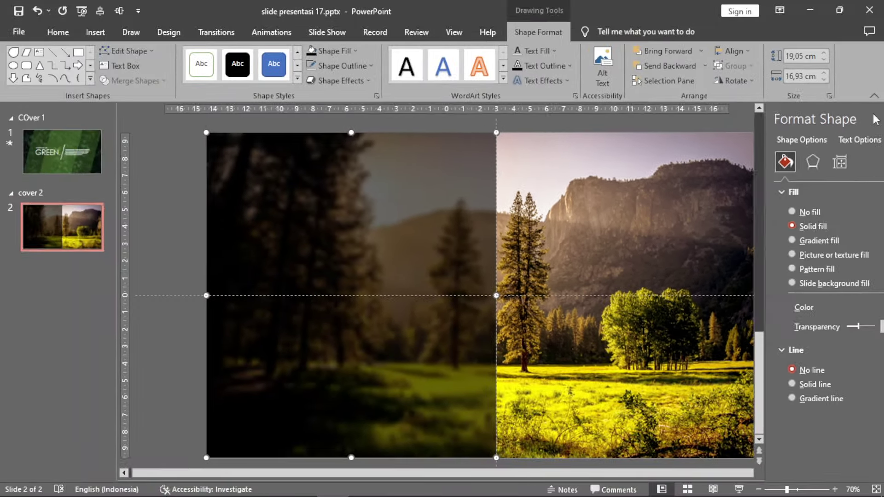
click(863, 17)
click(835, 192)
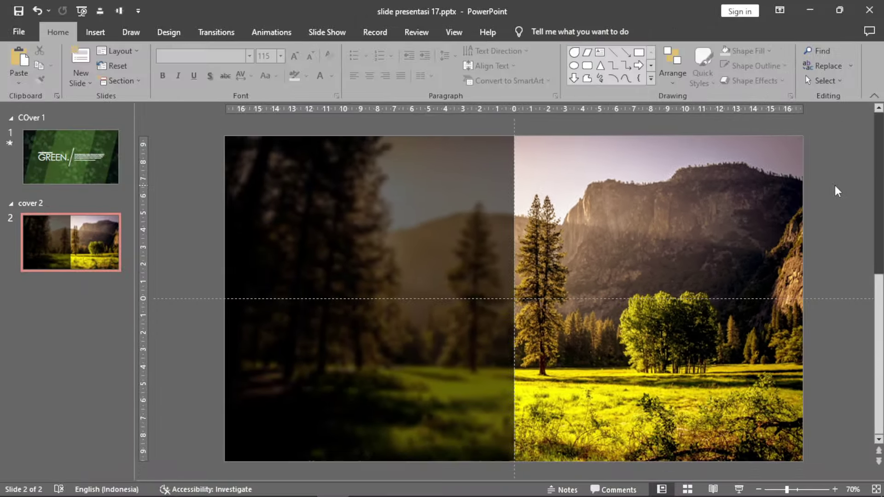
Set the black overlay rectangle's fill transparency to 50%
right_click(448, 227)
click(494, 468)
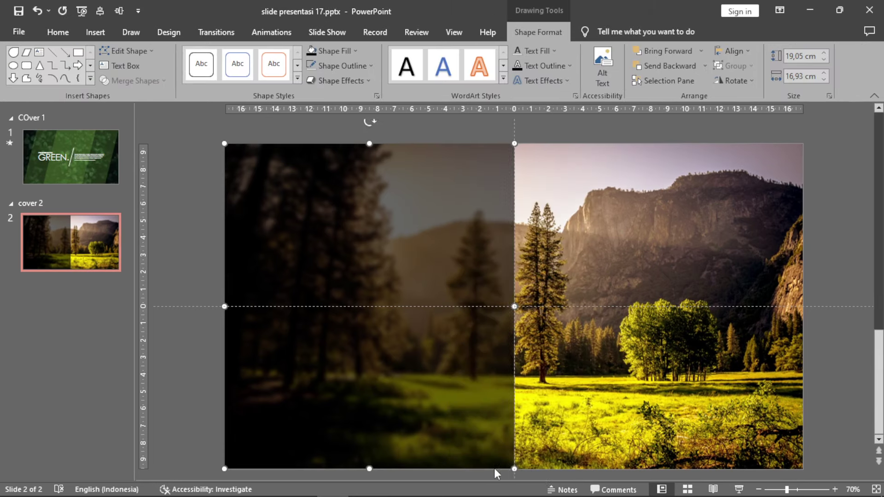
click(817, 328)
text(50)
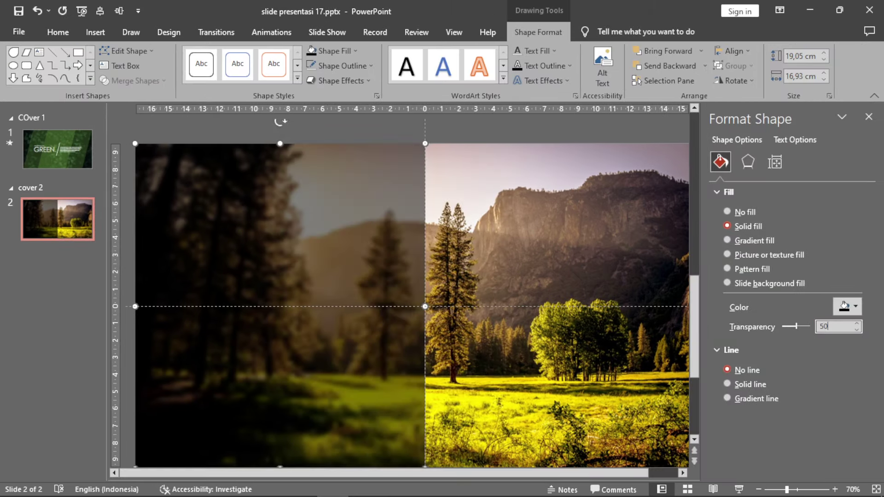
click(868, 118)
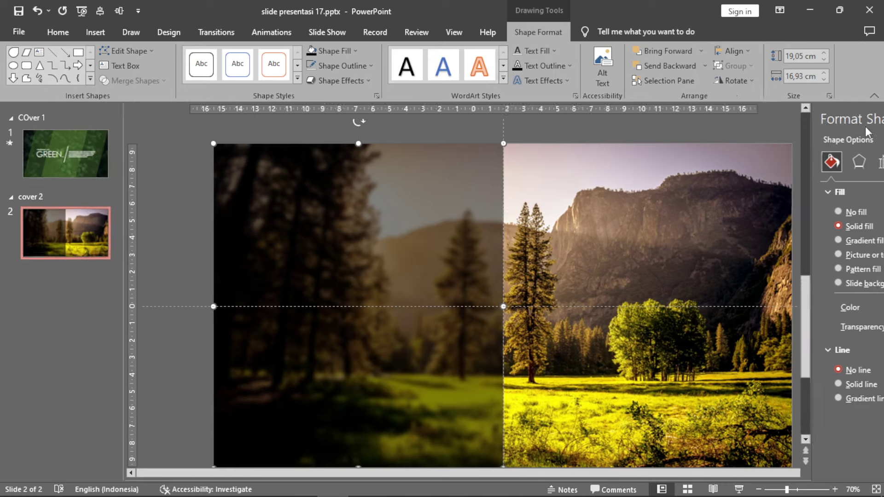
click(824, 234)
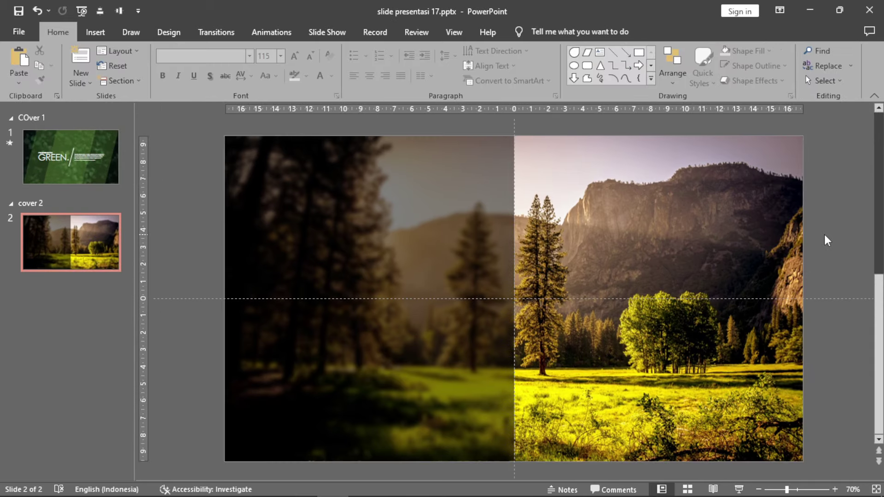
Add a text box reading "START YOUR" over the sky of the sharp photo
click(600, 52)
click(614, 154)
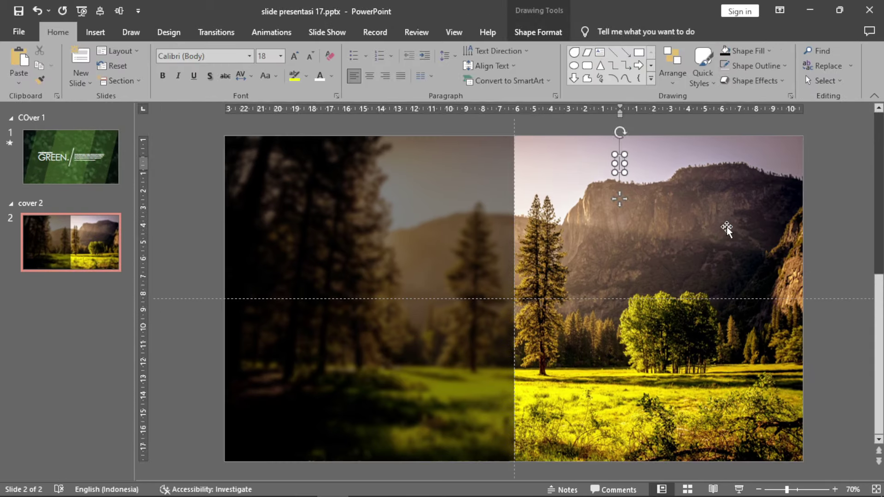
text(START)
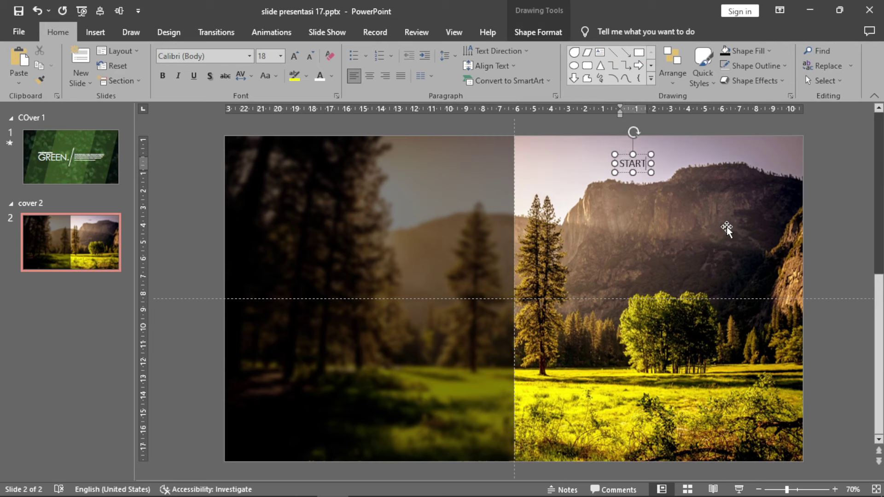
text( YOUR)
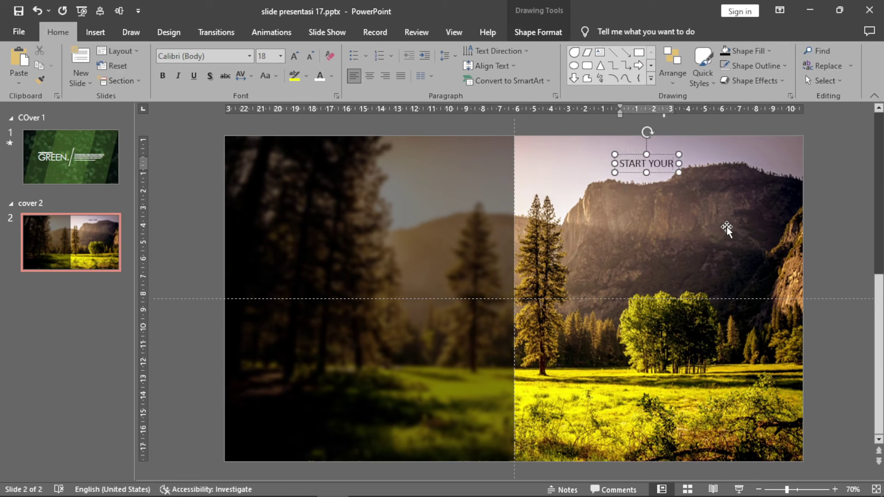
Format the "START YOUR" text as white, bold Century Gothic and move it onto the darkened left half of the slide
click(661, 171)
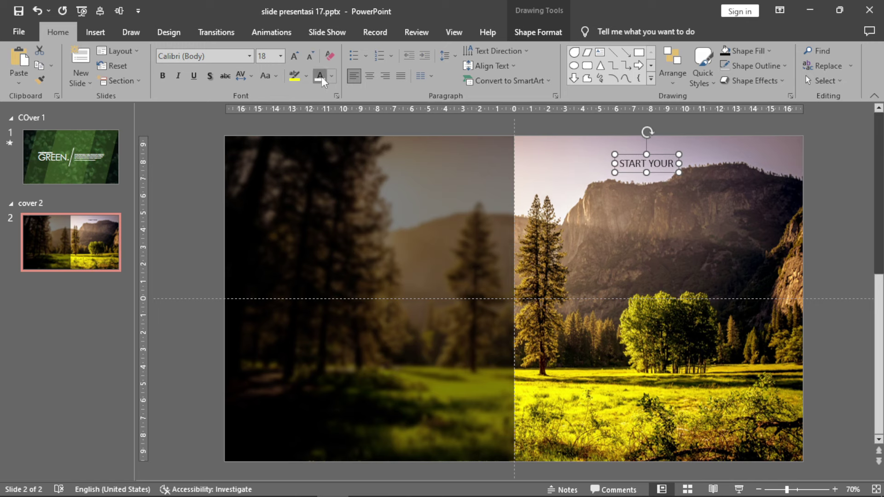
click(322, 76)
click(249, 56)
click(208, 131)
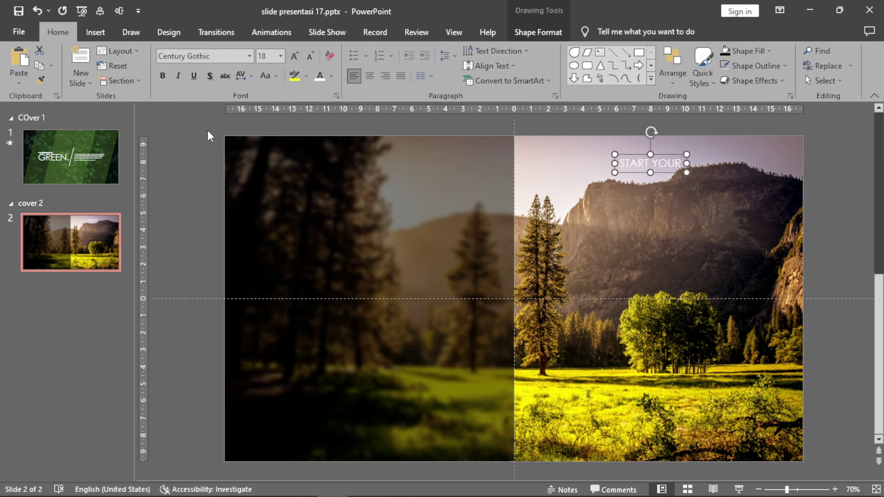
click(163, 75)
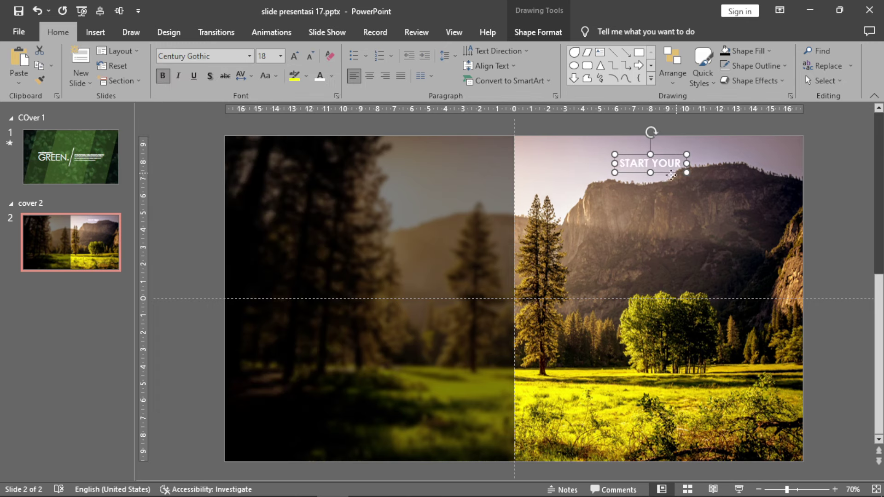
drag(671, 175, 448, 336)
Paste a copy of the "START YOUR" text box below the original and replace its text with "JOURNEY."
key(ctrl+v)
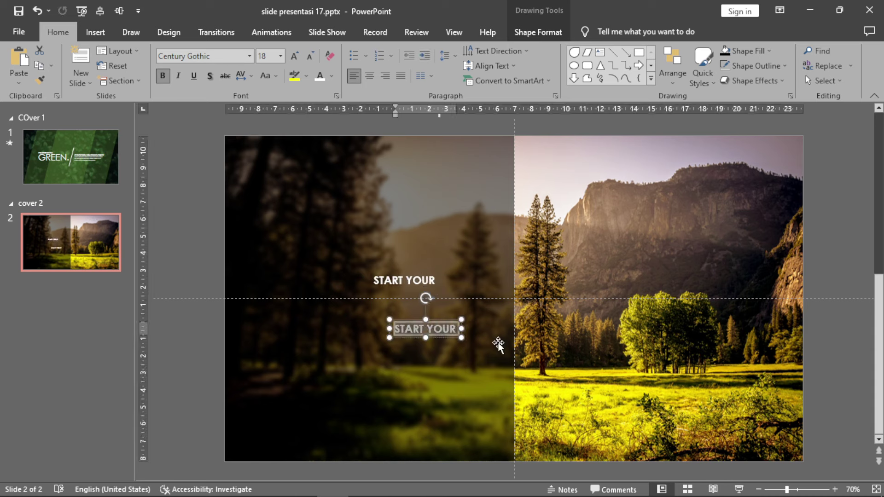
key(BackSpace)
text(JOUR)
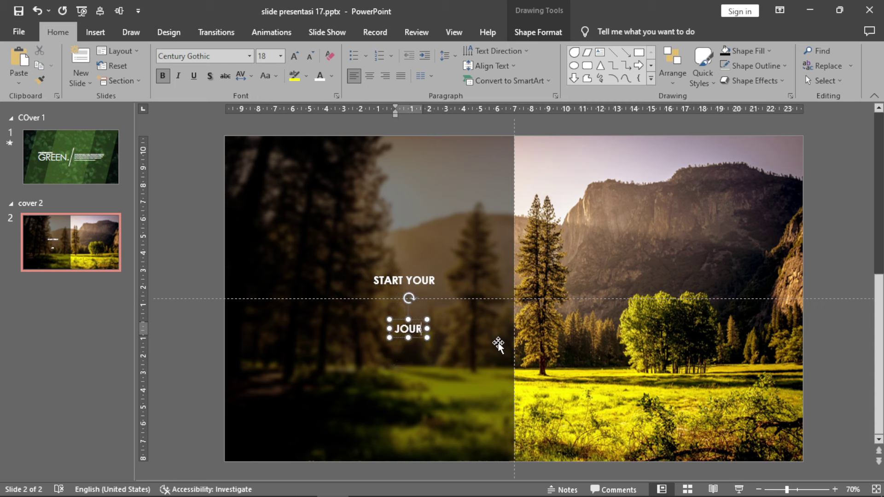
text(NEY.)
Enlarge the whole "JOURNEY." text to font size 88
key(ctrl+a)
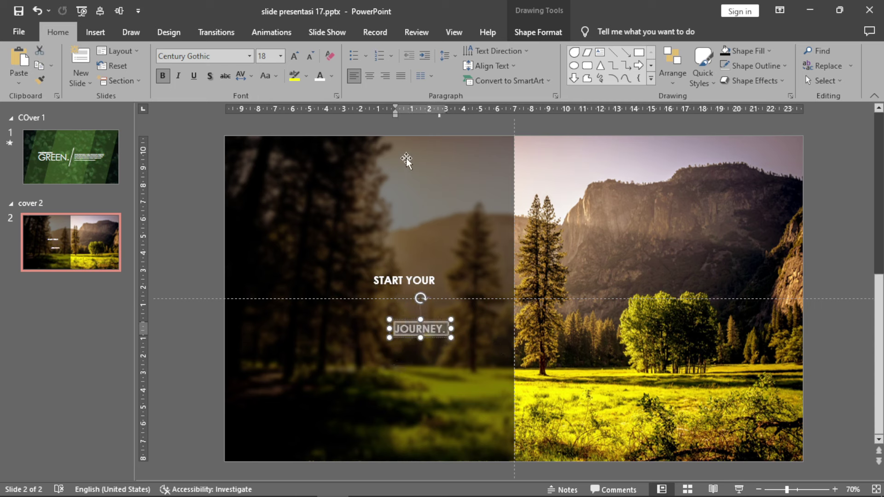
click(295, 56)
click(295, 56)
click(295, 57)
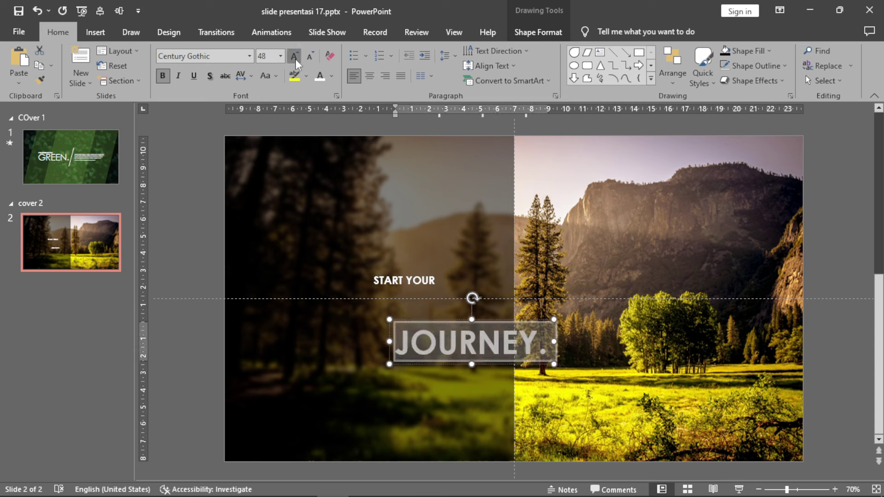
click(294, 57)
click(295, 58)
click(295, 57)
click(294, 57)
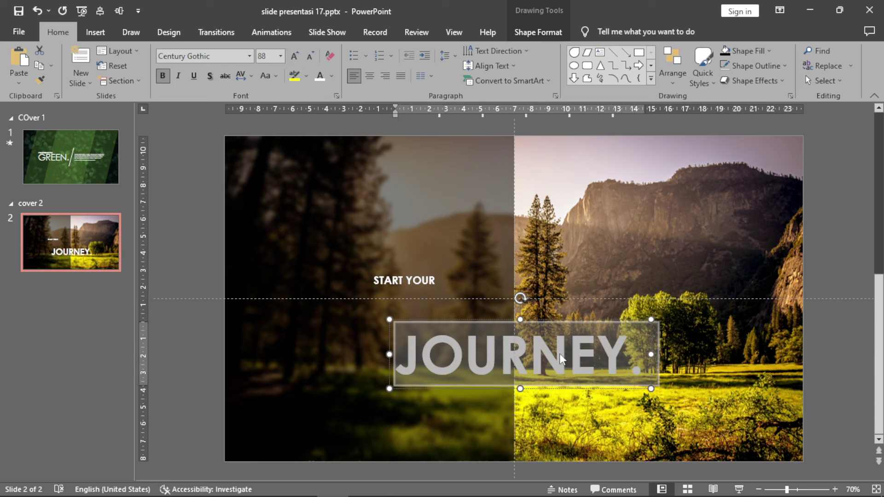